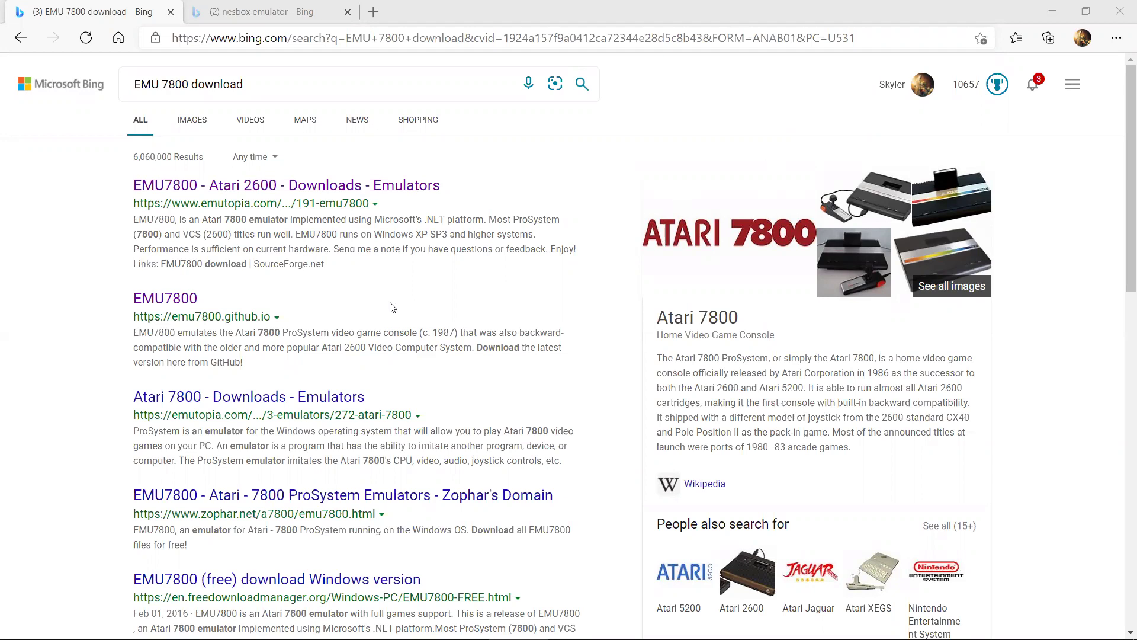
Open the EMU7800 result (emu7800.github.io) from Bing's 'EMU 7800 download' results in a new tab
click(181, 88)
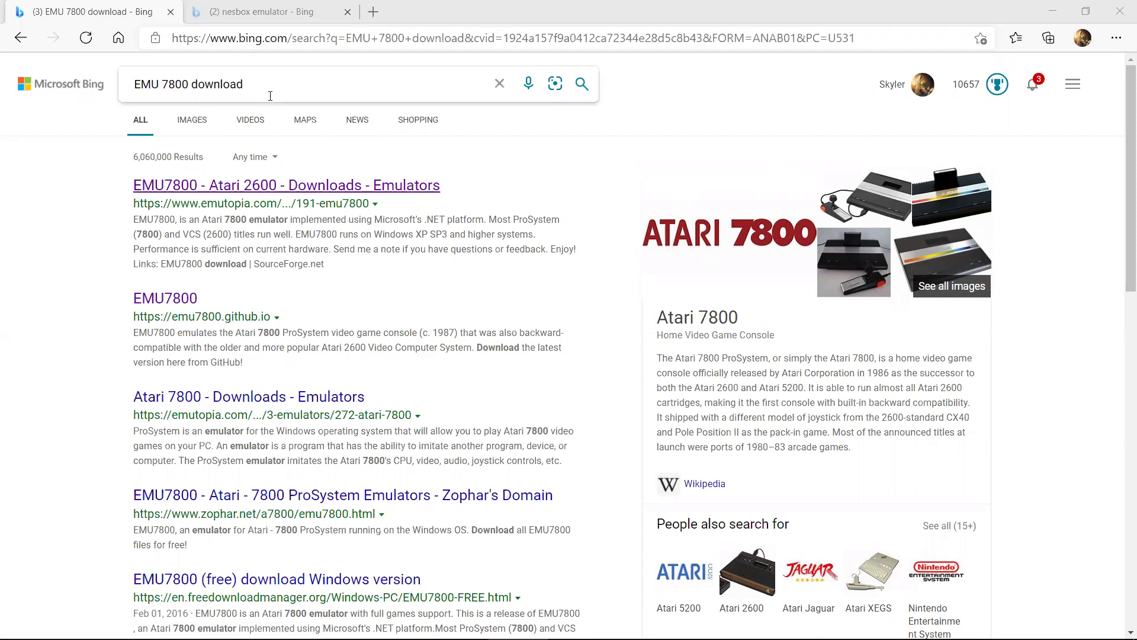
click(281, 81)
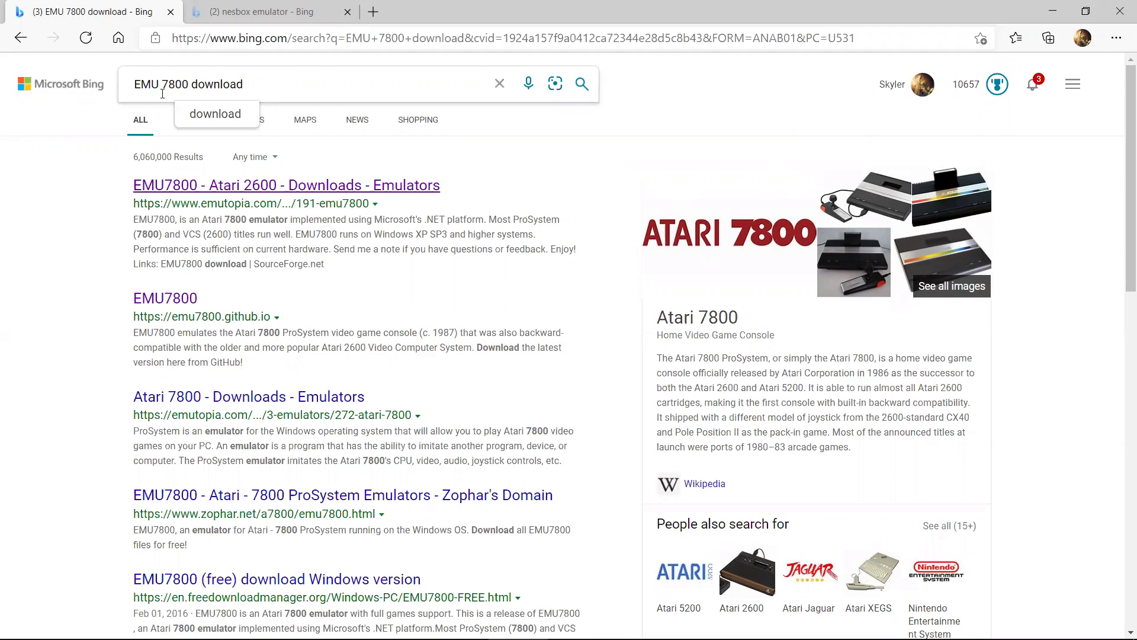
drag(130, 85, 259, 79)
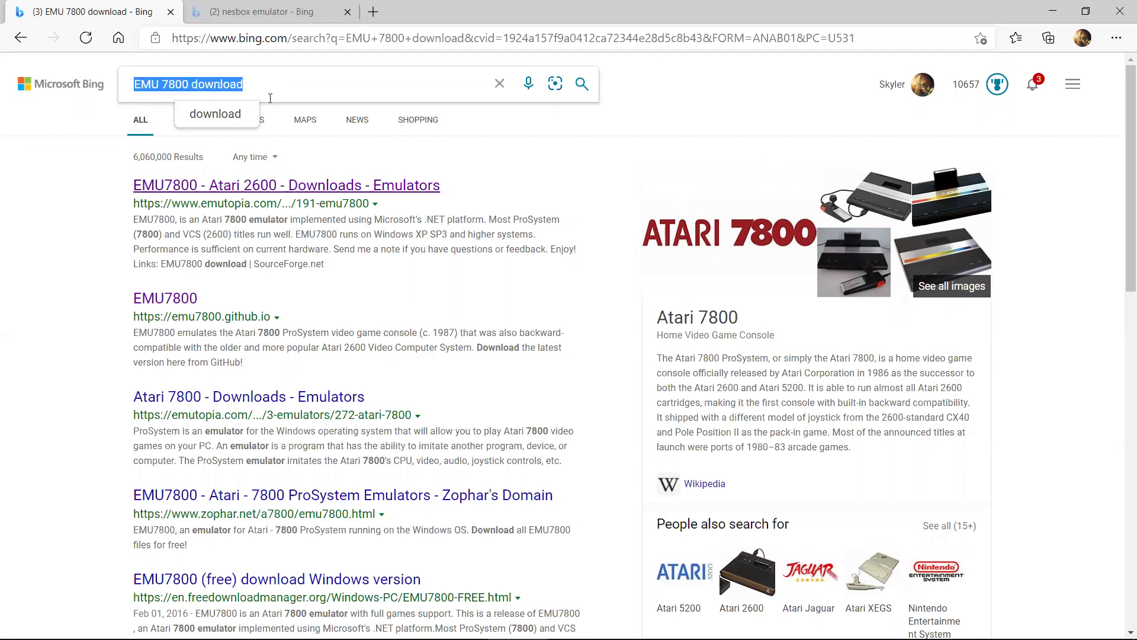
click(294, 317)
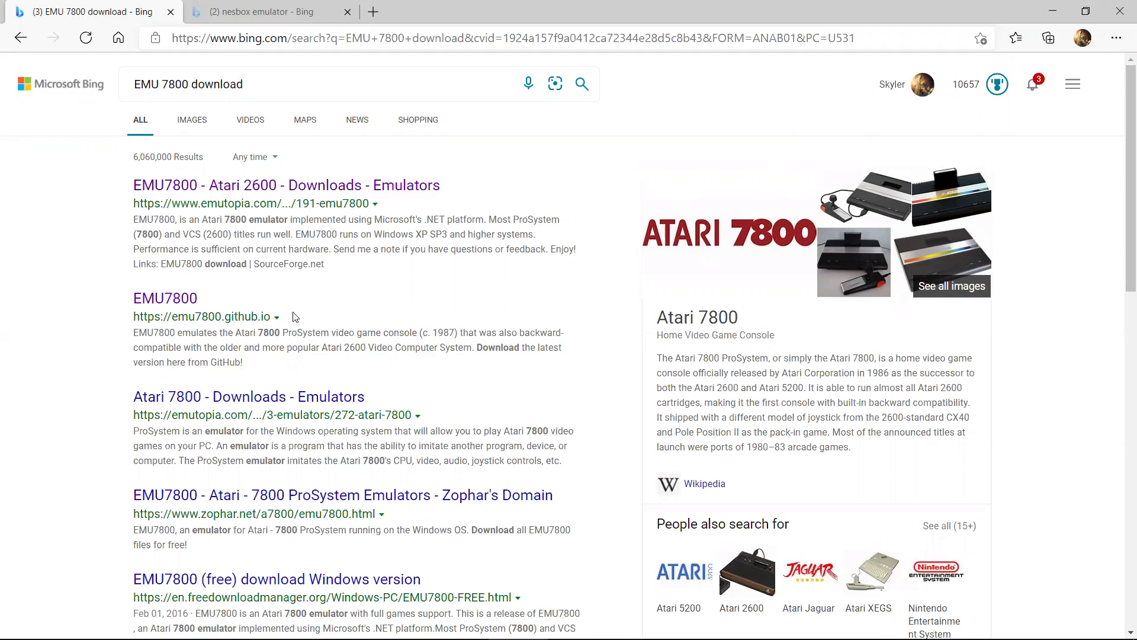
click(160, 306)
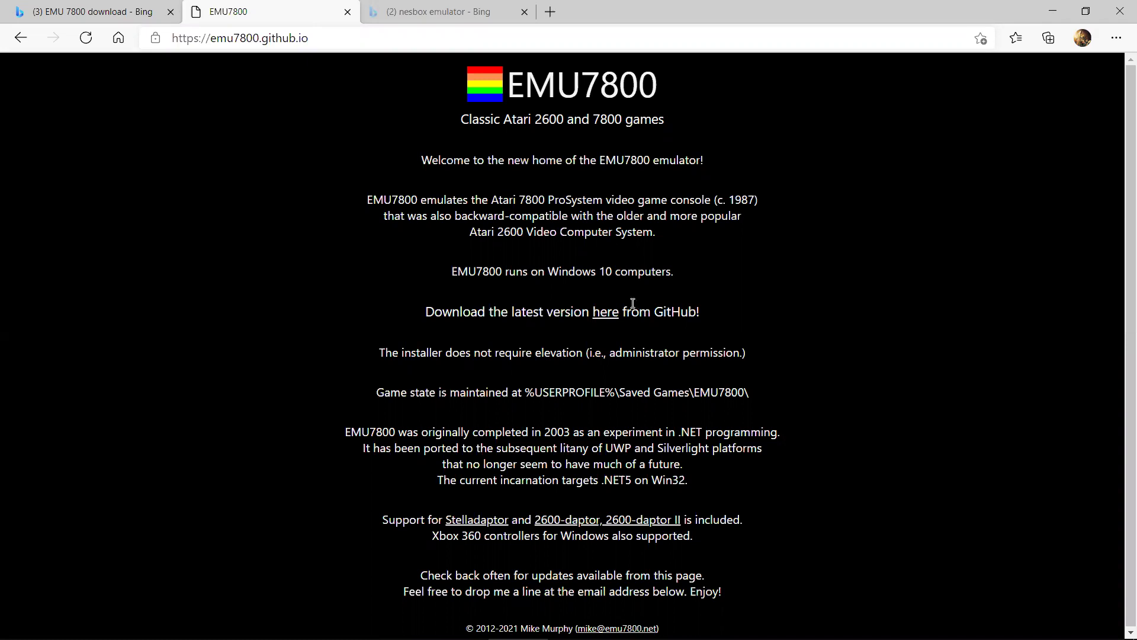
From the GitHub v5.0.0.4 release, download EMU7800.bin-x64-5.0.0.zip and EMU7800Setup-x64-5.0.0.exe
click(606, 314)
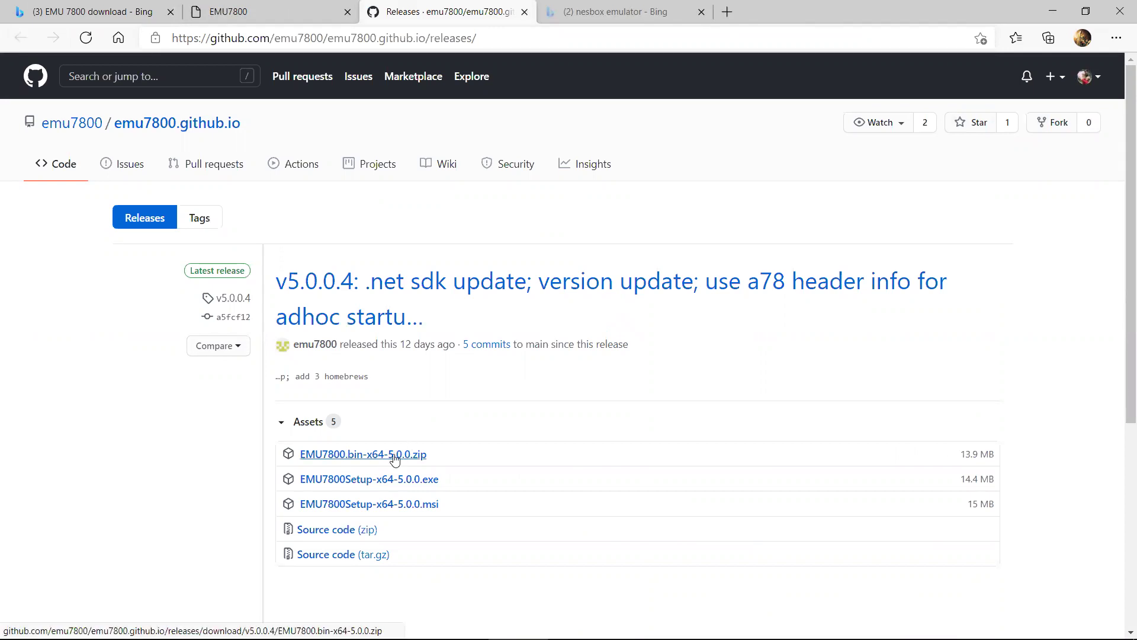
click(281, 425)
click(282, 426)
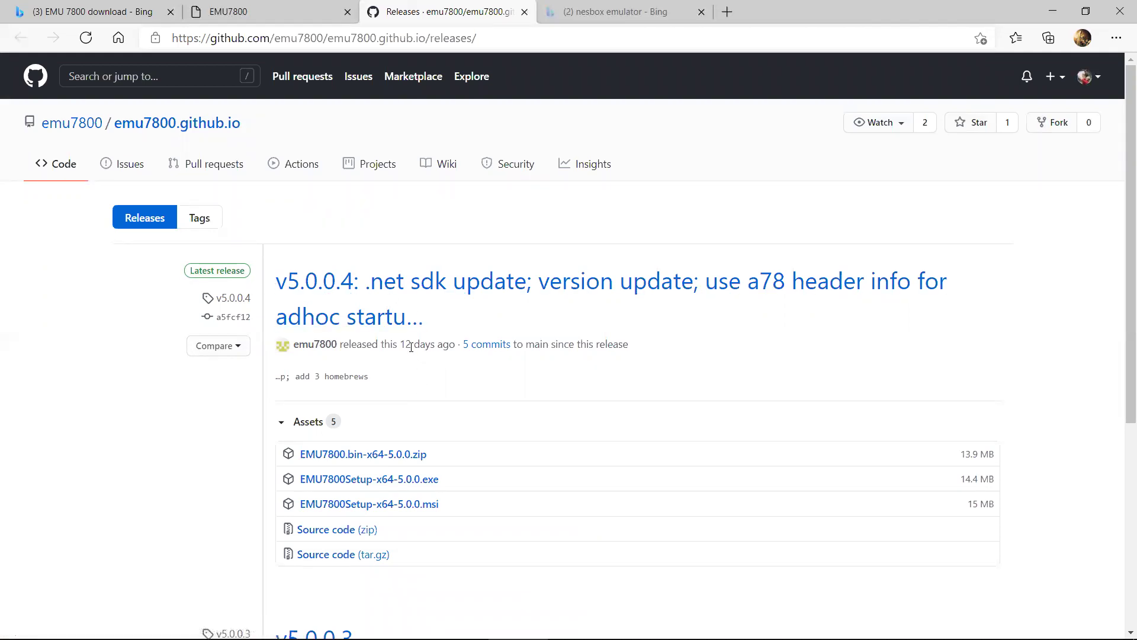
drag(401, 344, 454, 349)
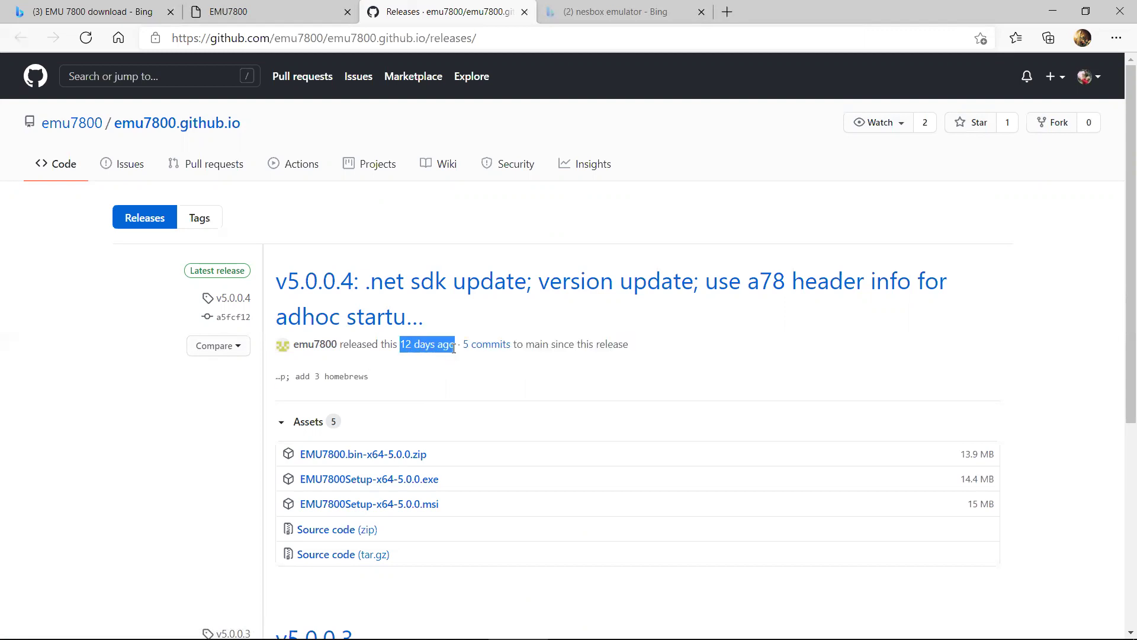
click(460, 384)
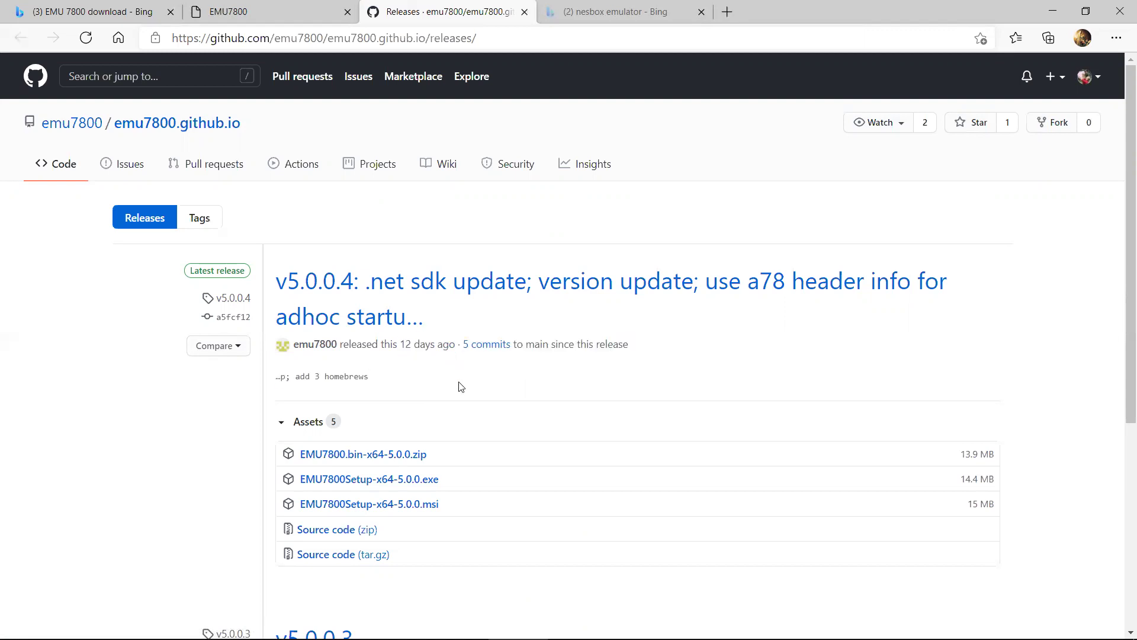
click(383, 454)
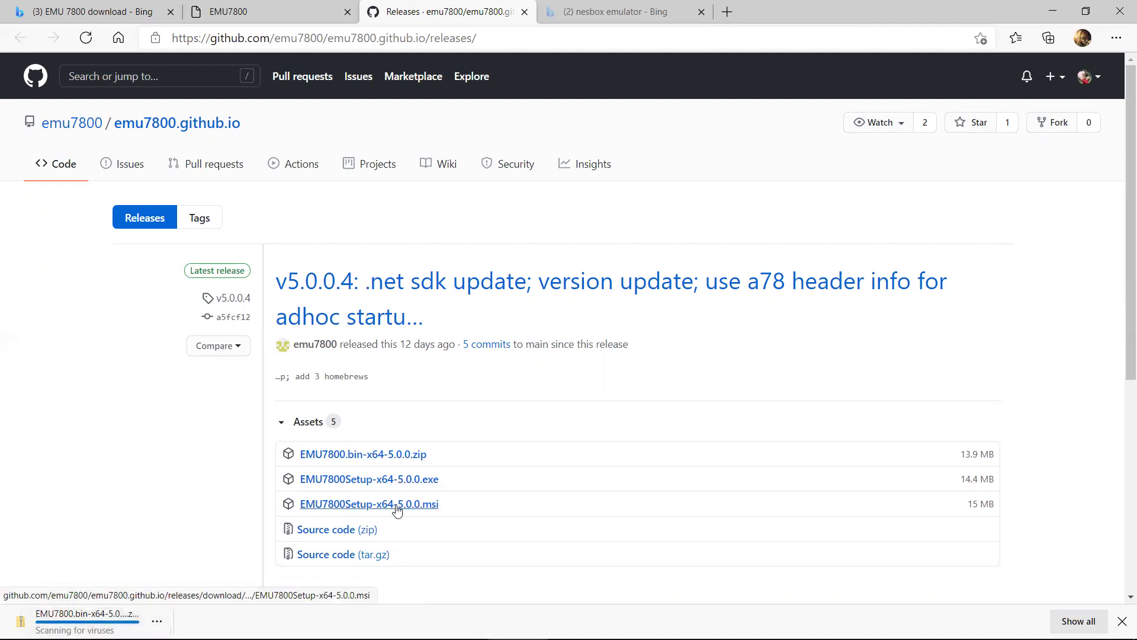
click(394, 481)
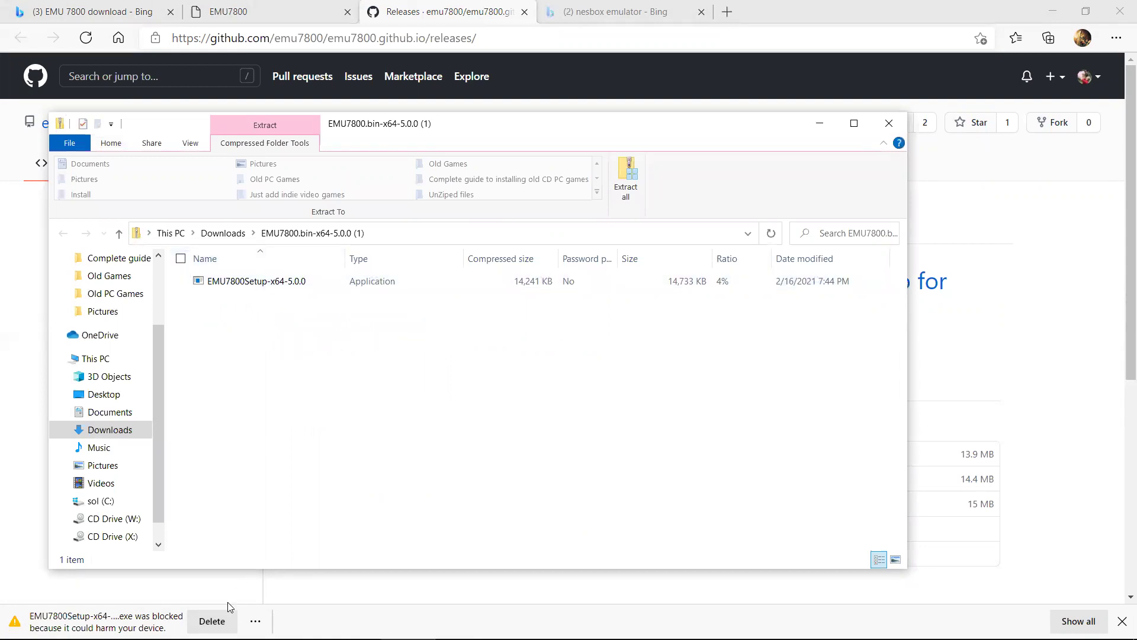
Minimize Edge, start then cancel extracting the zip, and return to Downloads
click(223, 619)
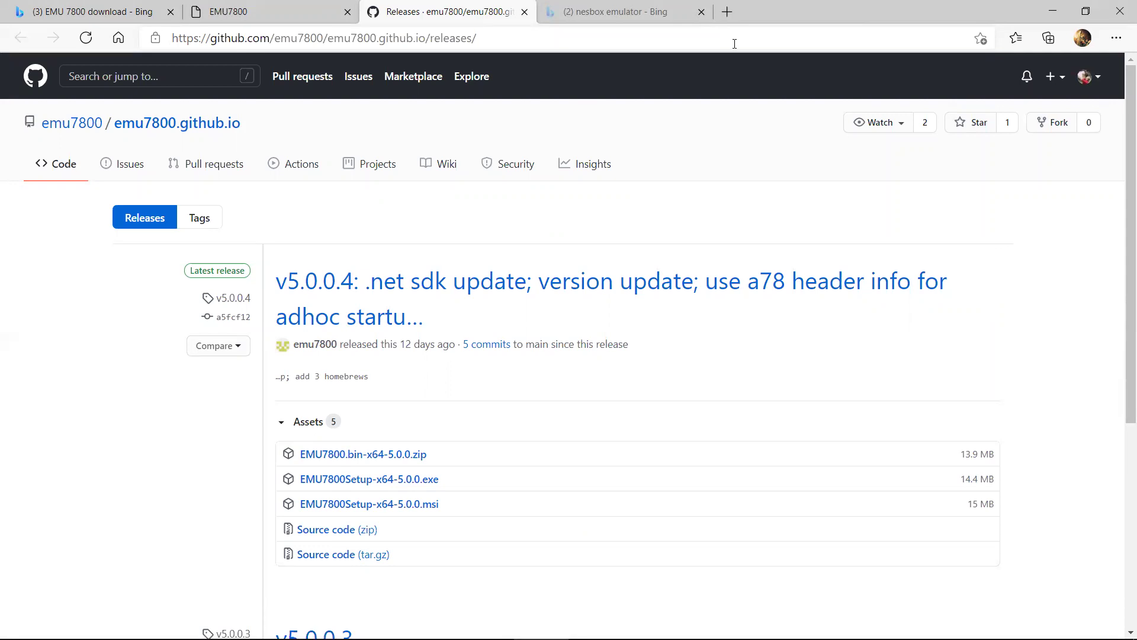
click(1052, 11)
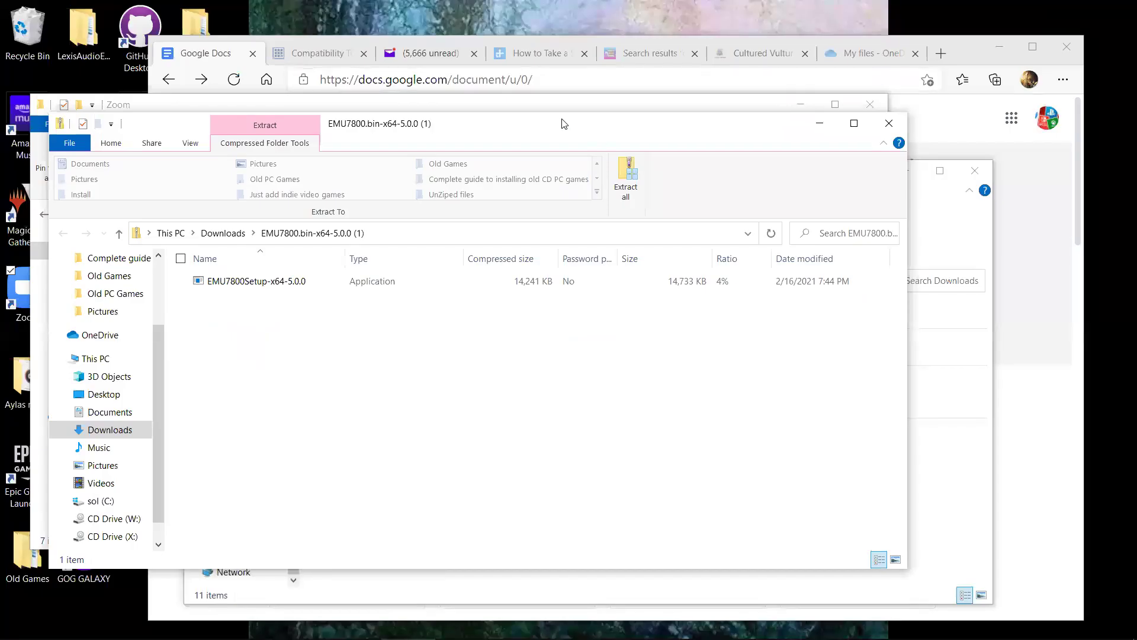
drag(563, 123, 543, 94)
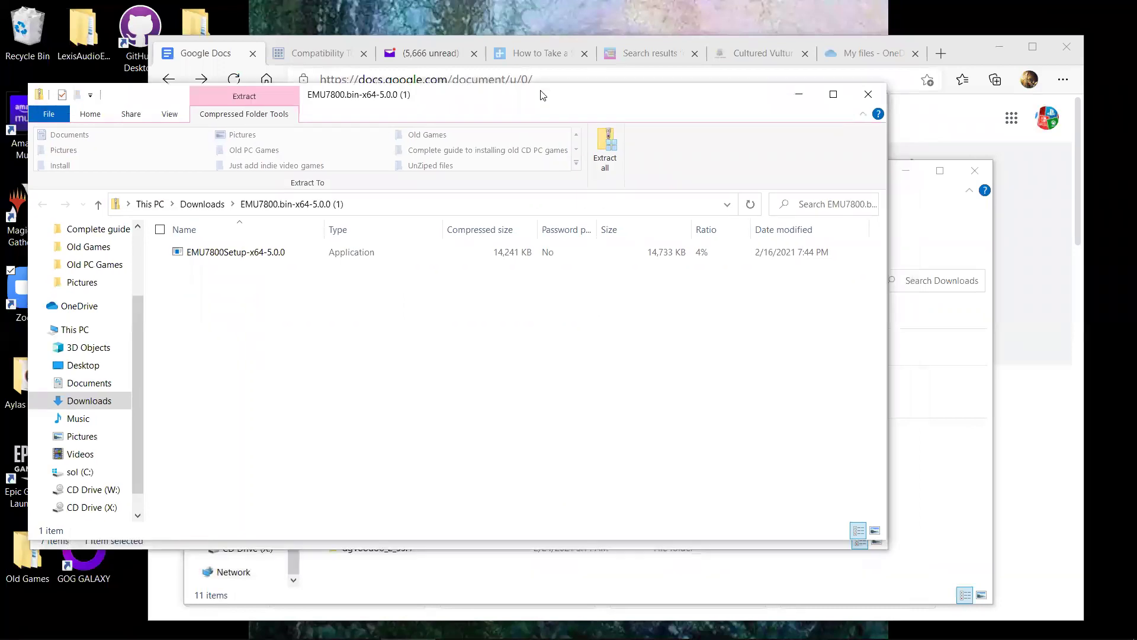
click(604, 146)
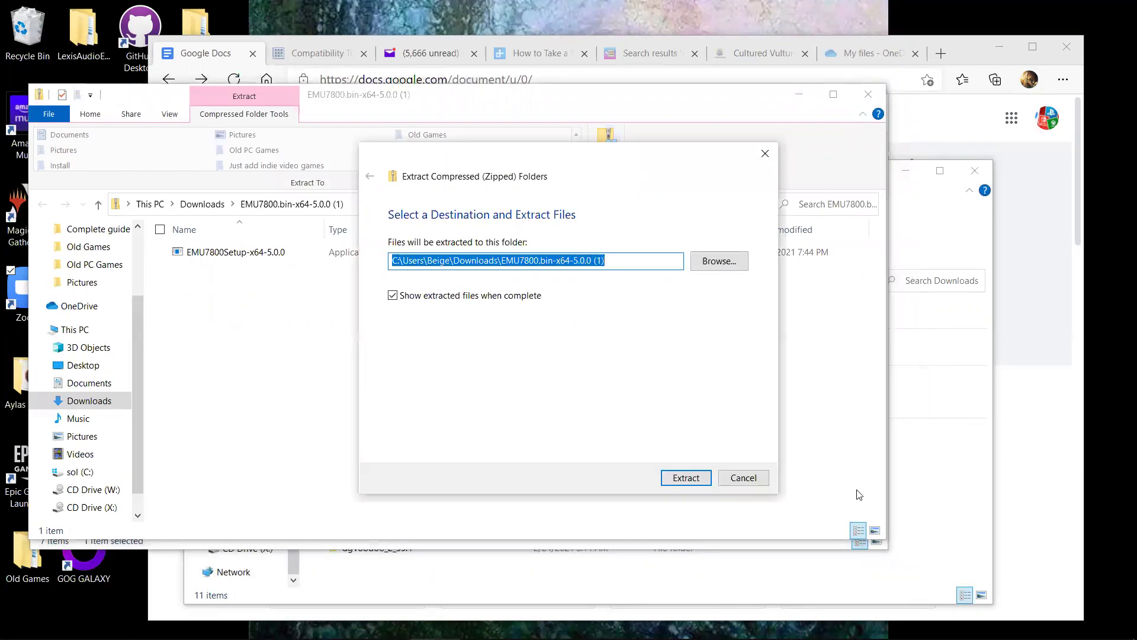
click(754, 482)
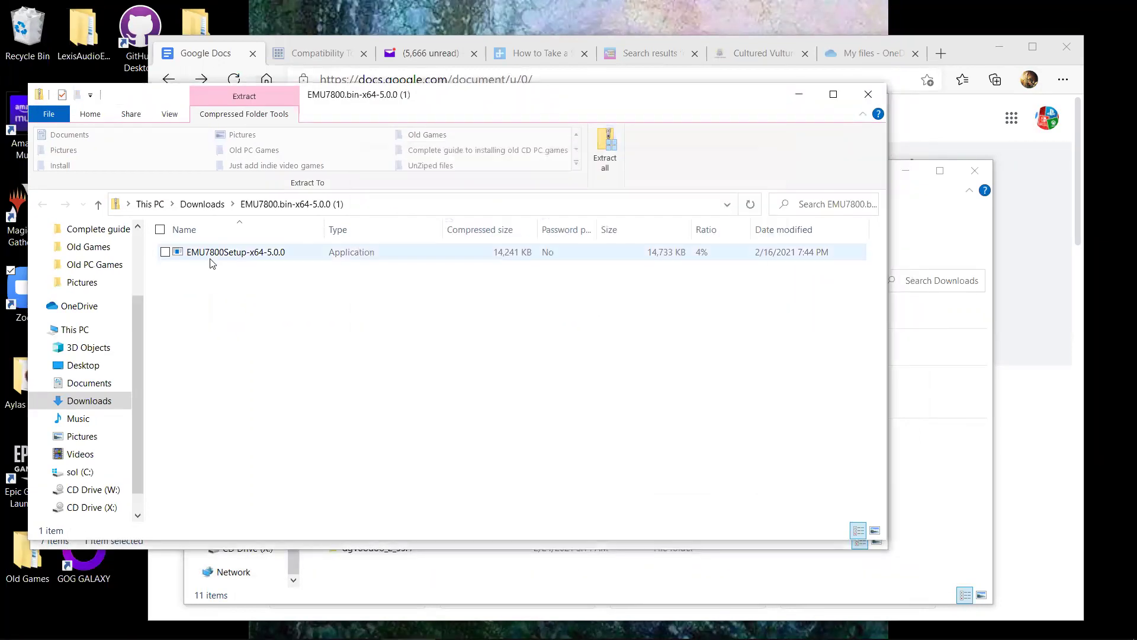
click(202, 204)
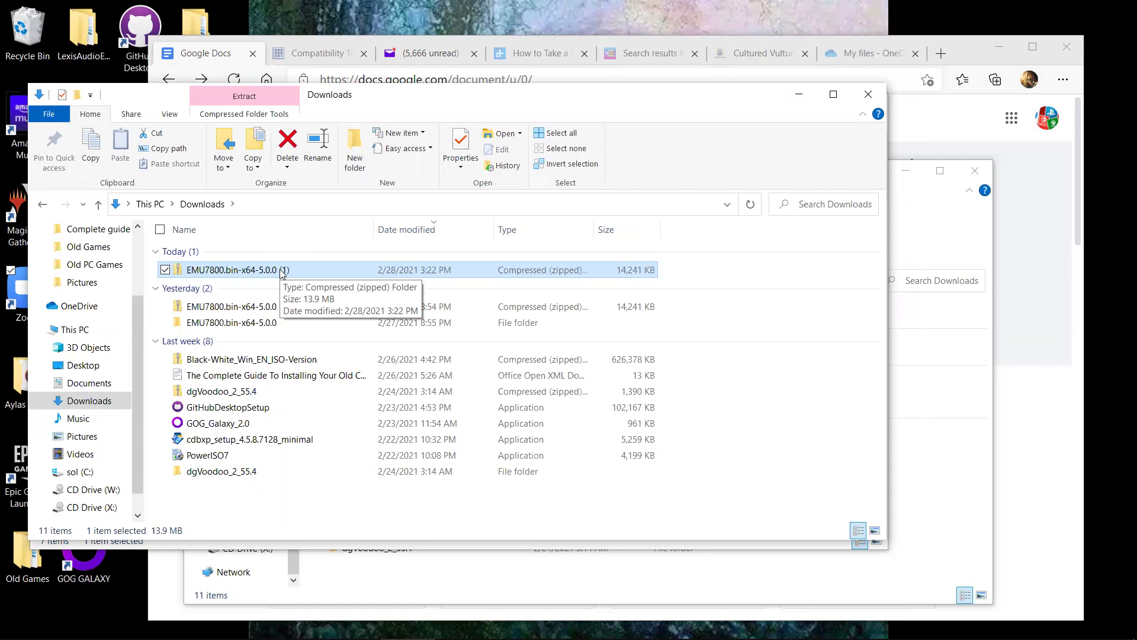
Reopen the EMU7800.bin-x64-5.0.0 (1) zip, back out of extraction, and return to Downloads
click(280, 270)
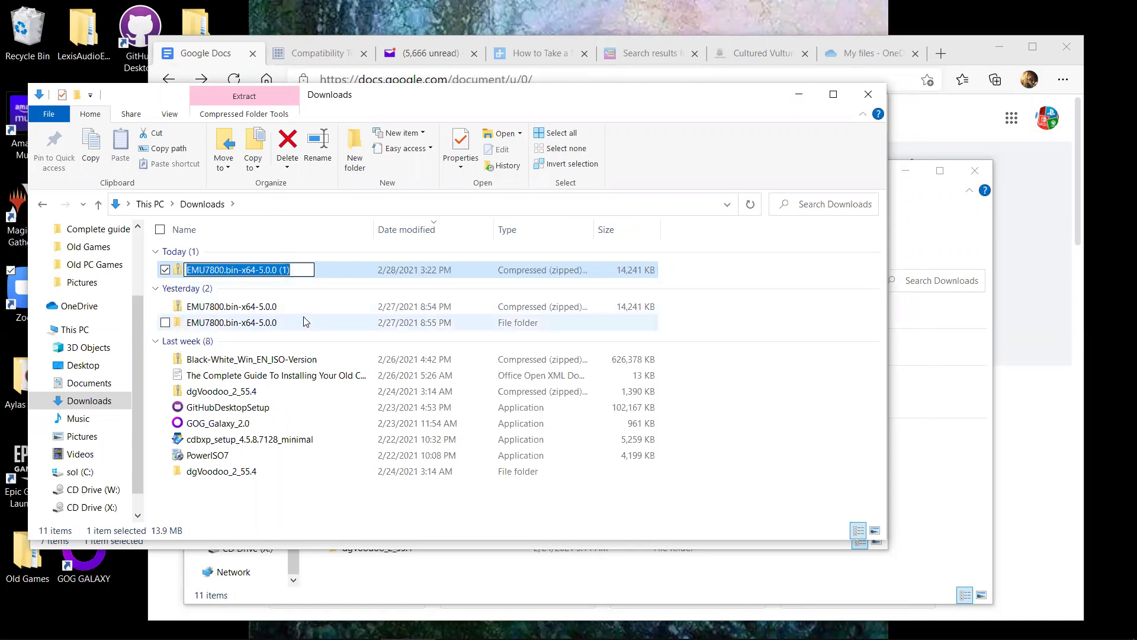
click(336, 269)
double_click(336, 269)
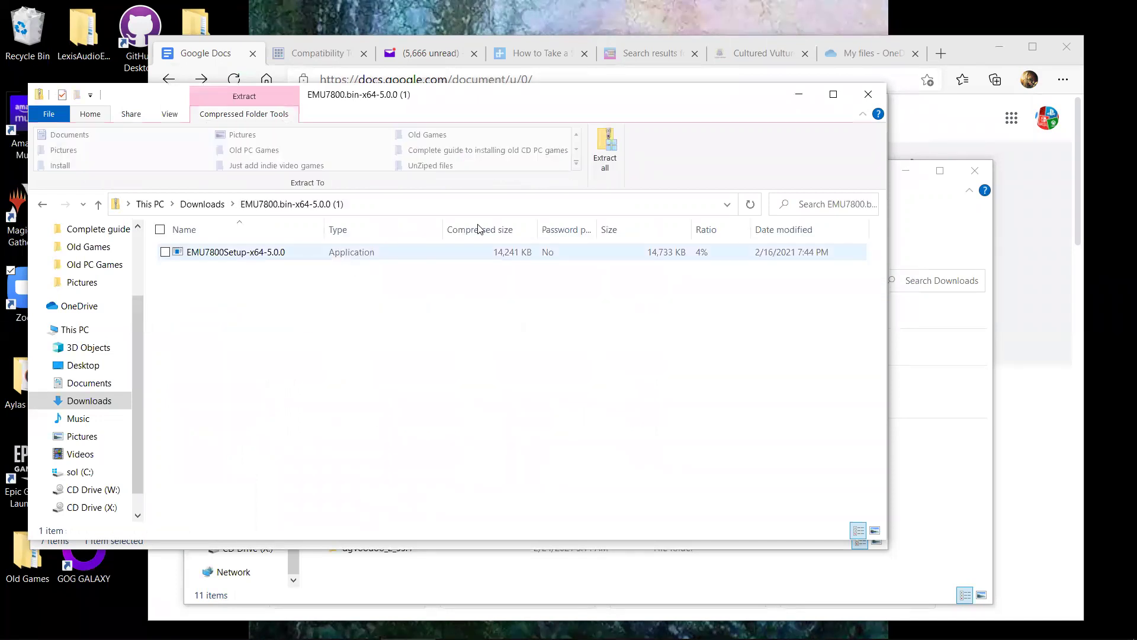
click(615, 168)
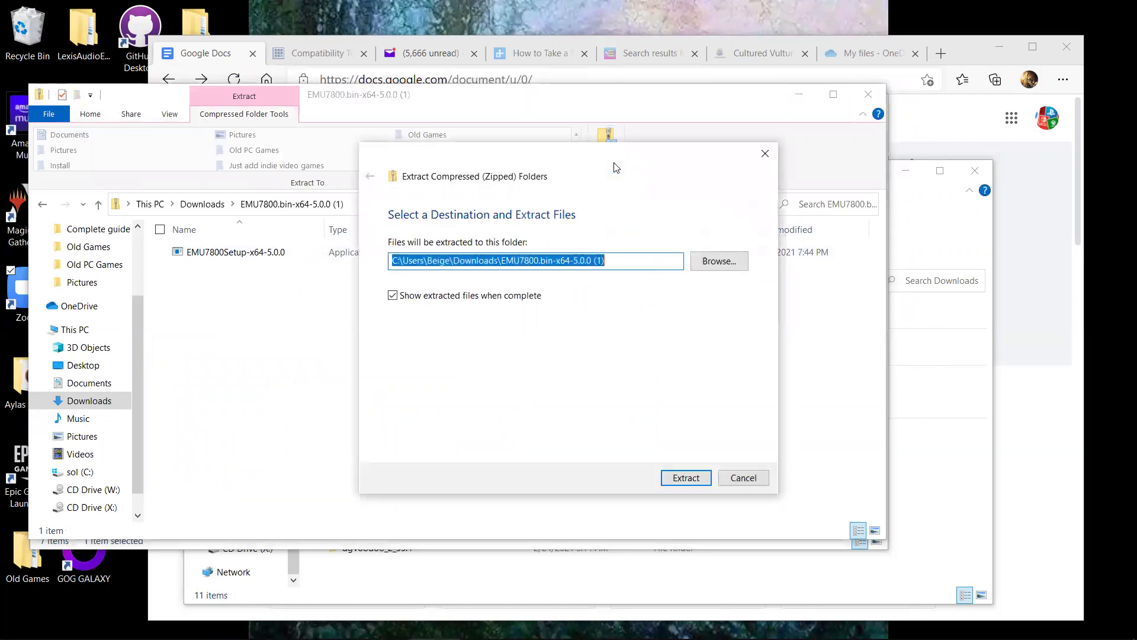
click(764, 155)
click(44, 205)
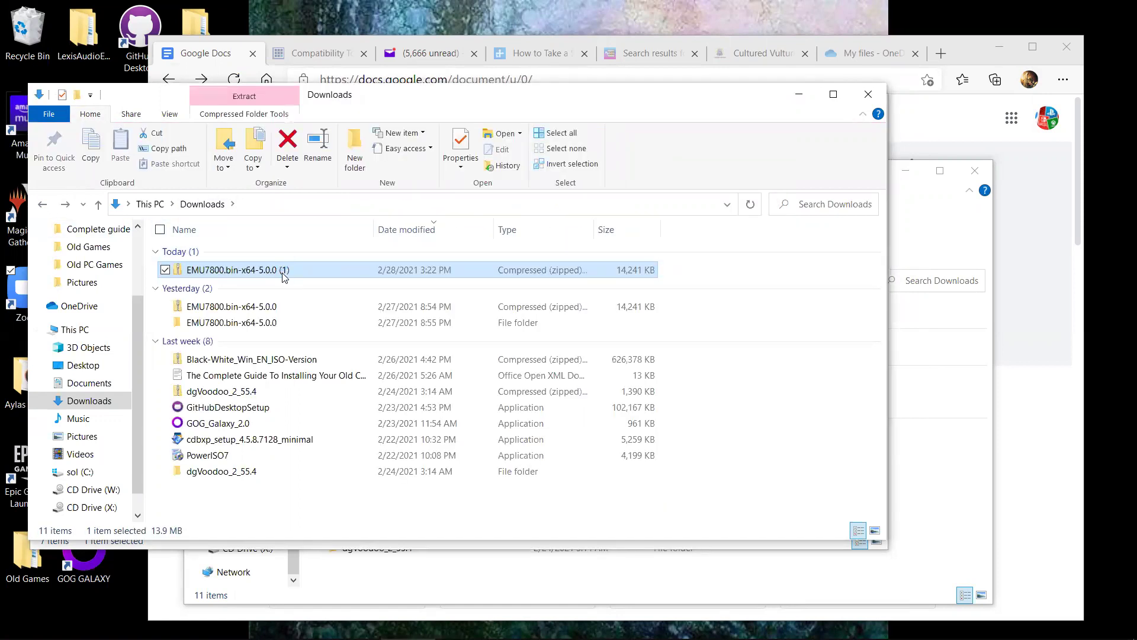
Extract the EMU7800 zip to its default folder and open the EMU7800.bin-x64-5.0.0 (1) folder
right_click(282, 273)
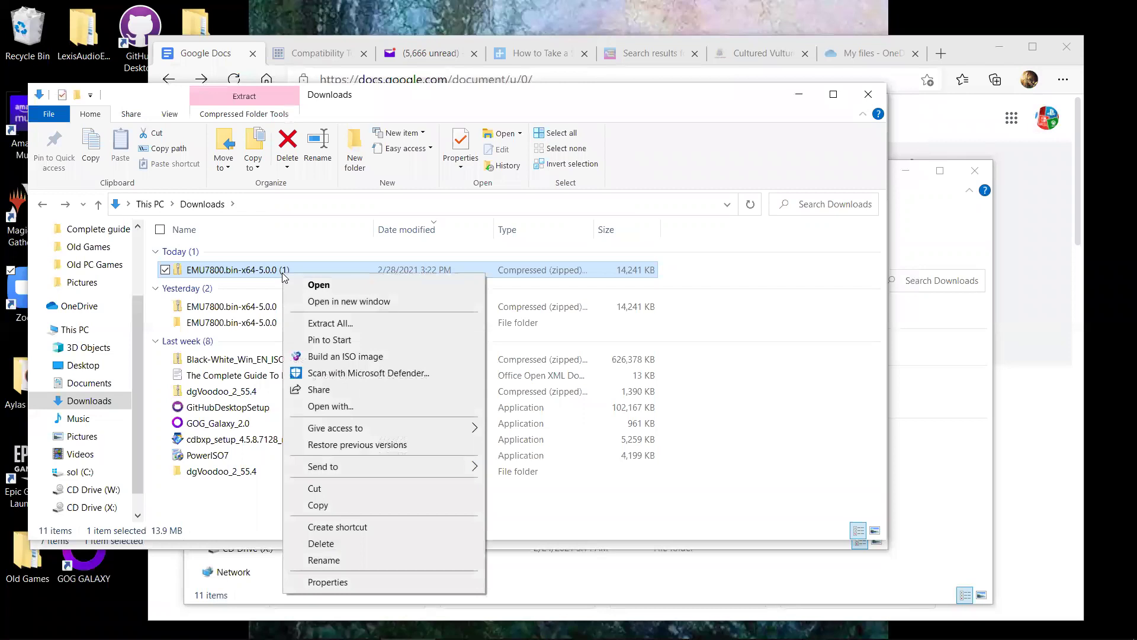
click(351, 325)
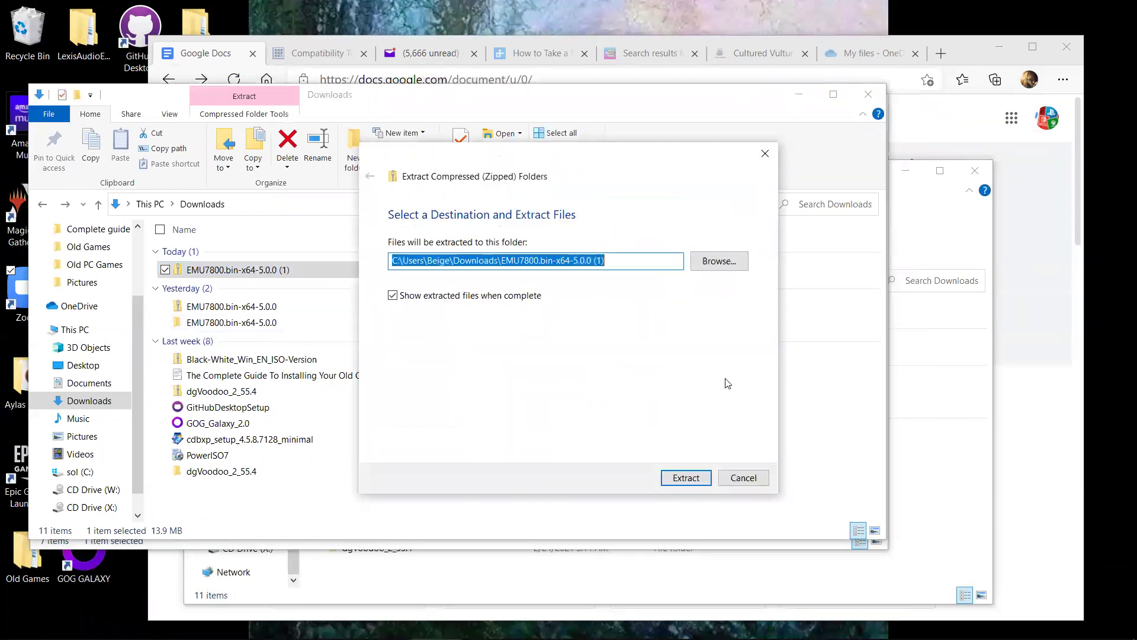
click(686, 478)
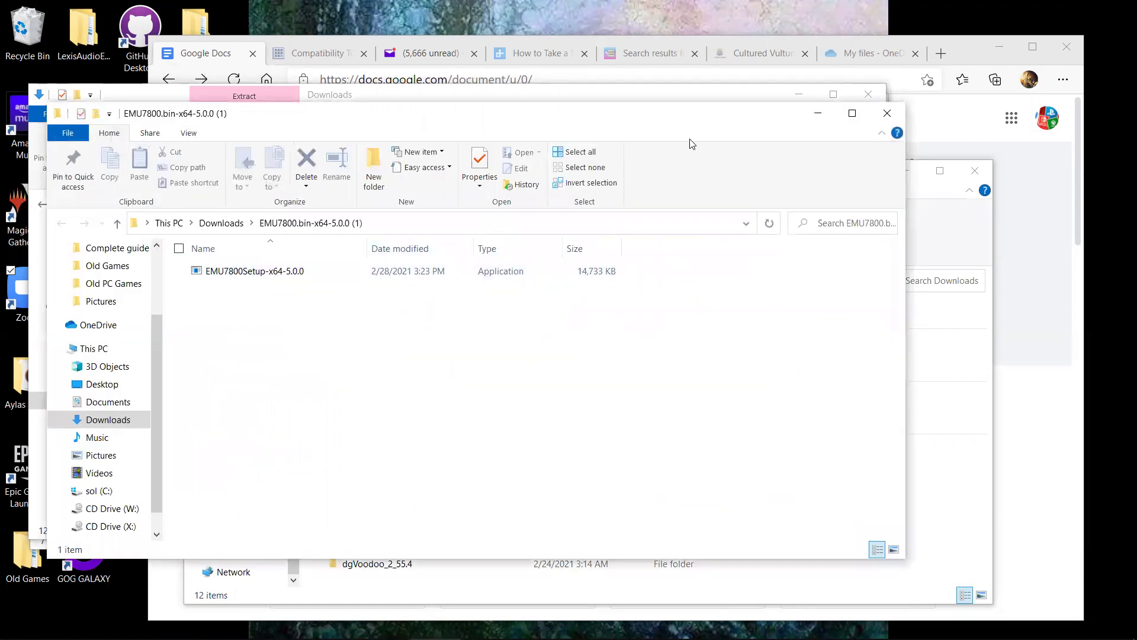
click(883, 117)
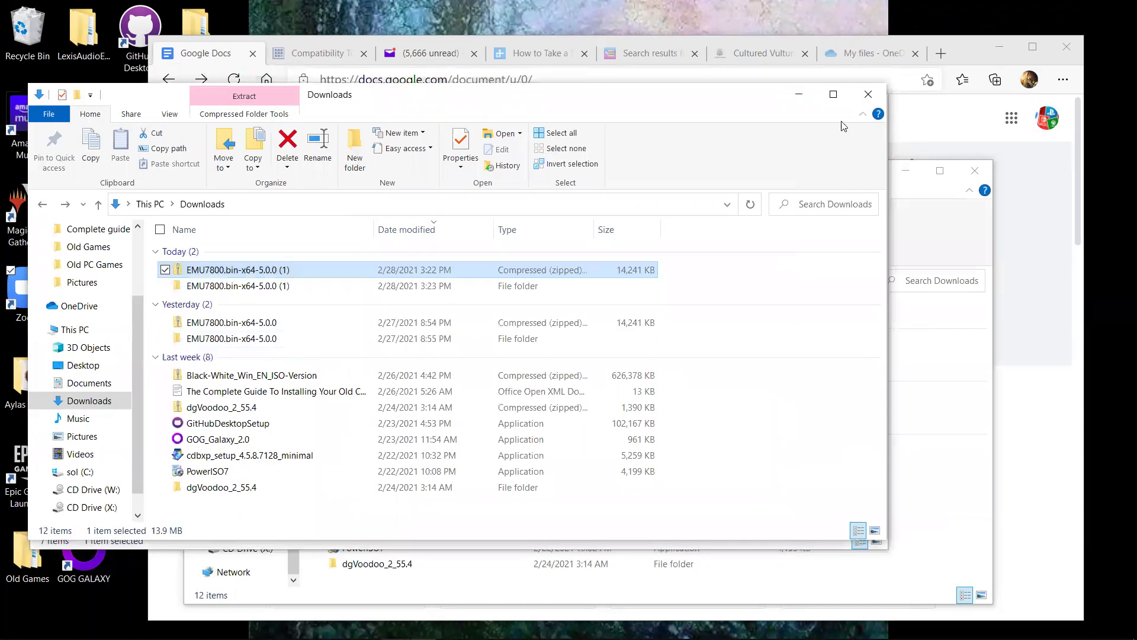
double_click(377, 286)
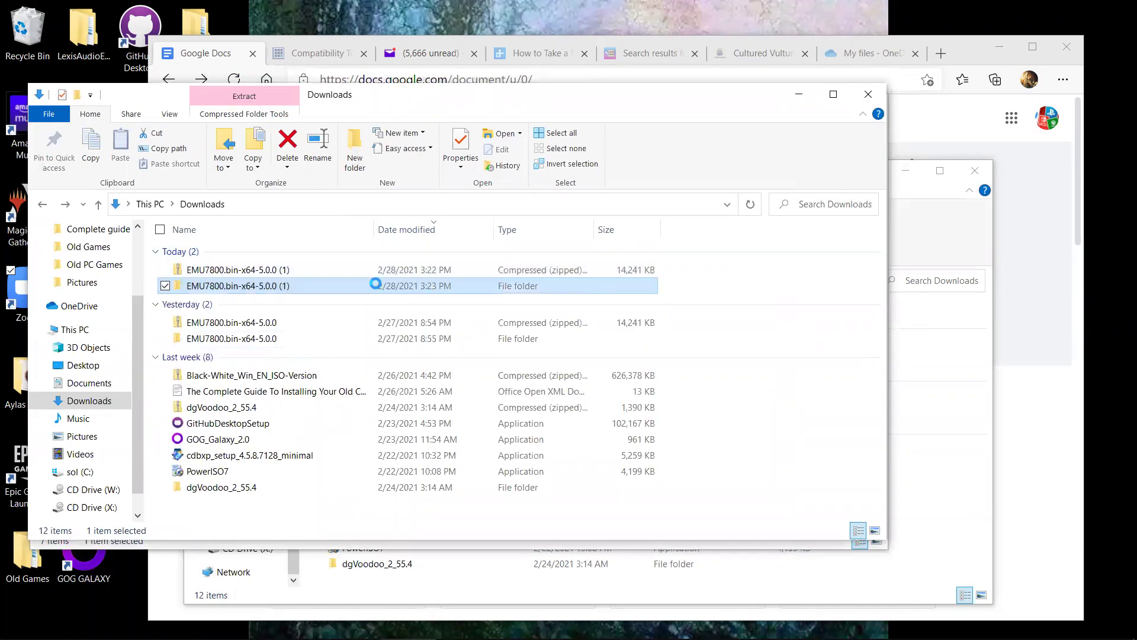
Run EMU7800Setup-x64-5.0.0 past the SmartScreen warning, then cancel and quit the install
click(372, 252)
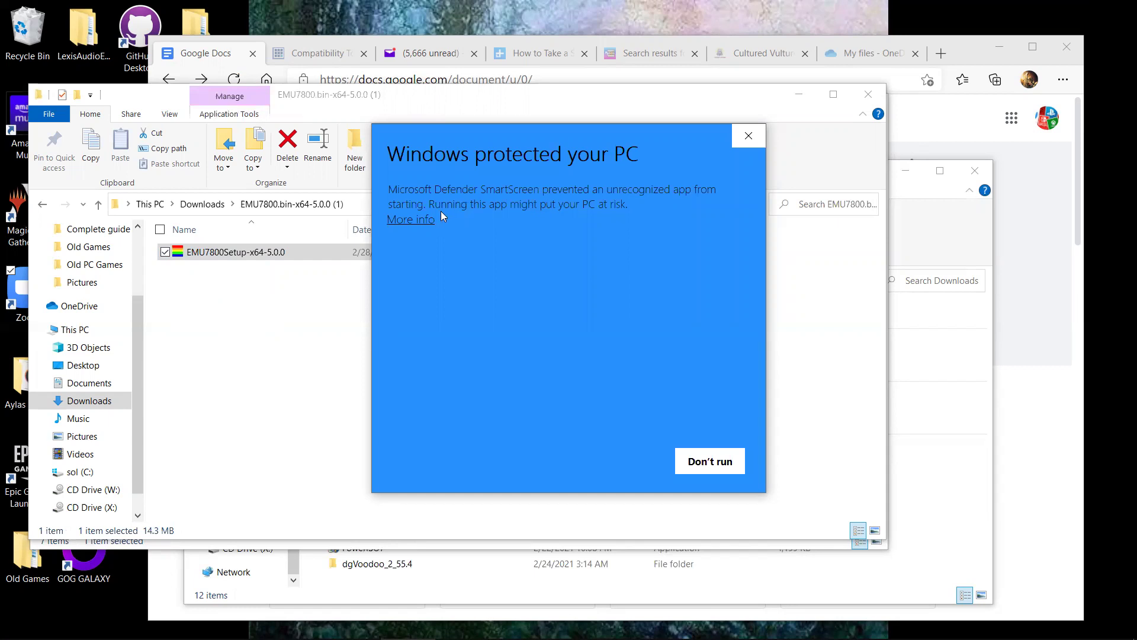
click(424, 221)
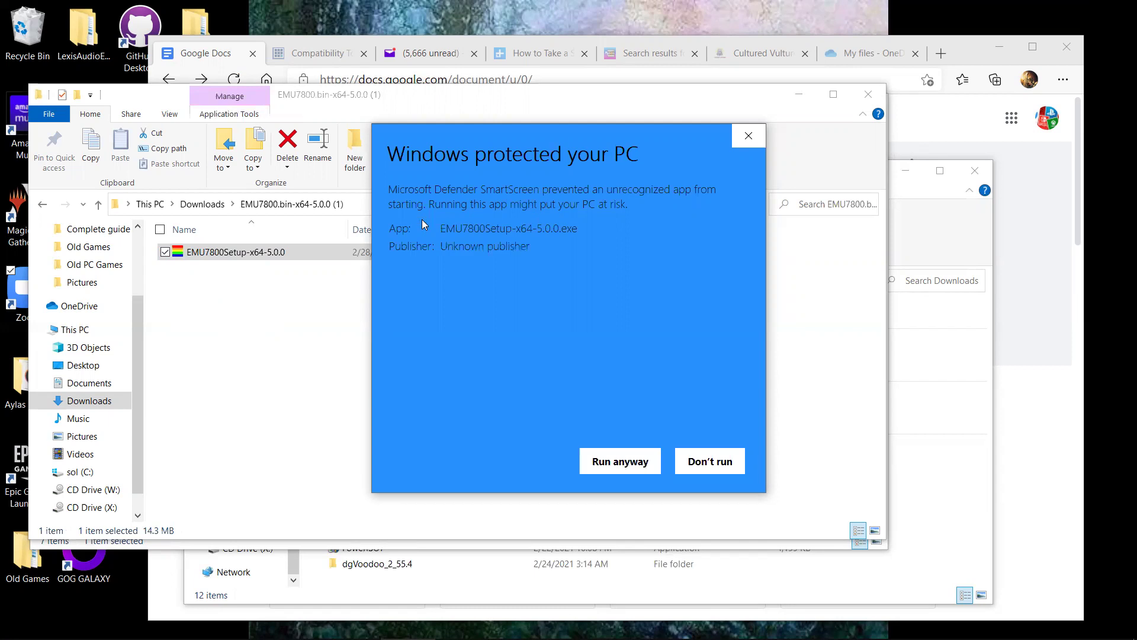
click(642, 461)
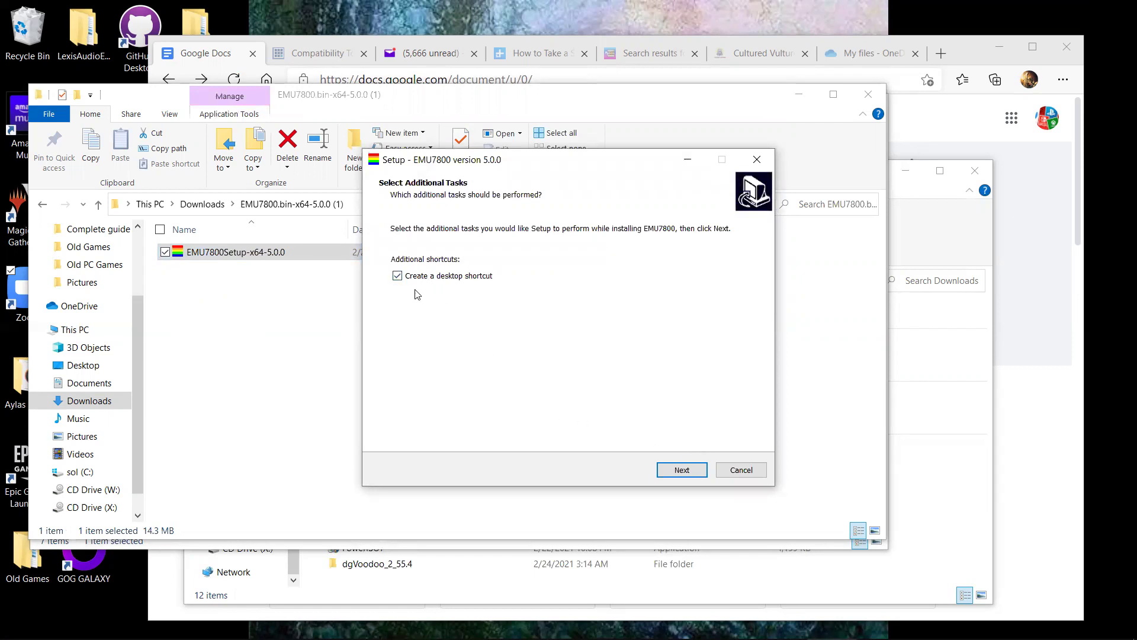
click(682, 469)
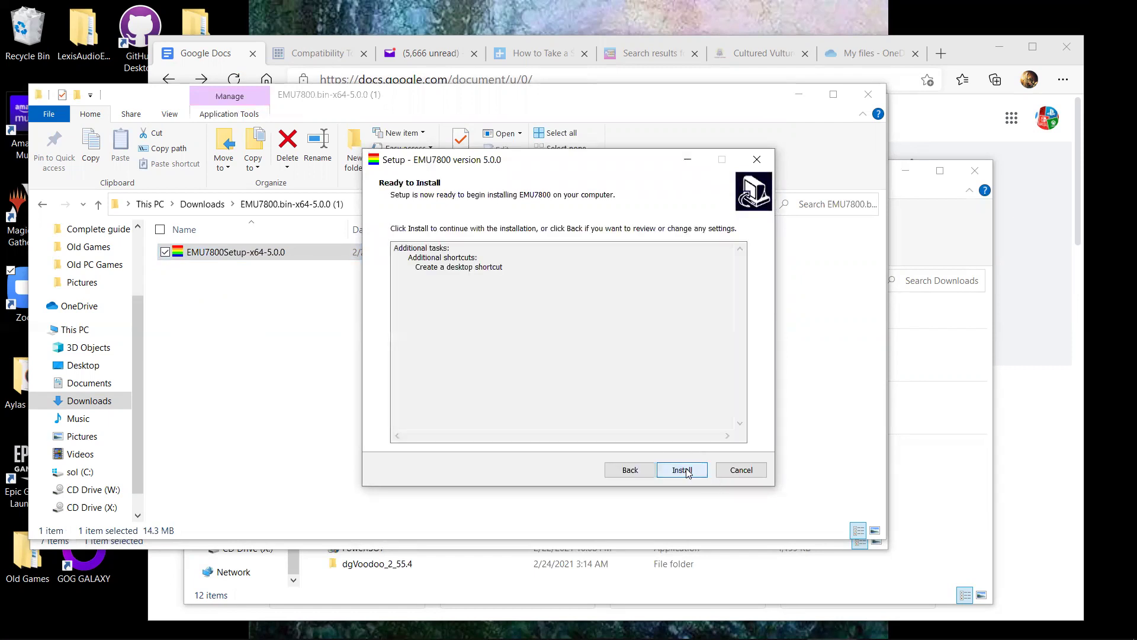
click(685, 470)
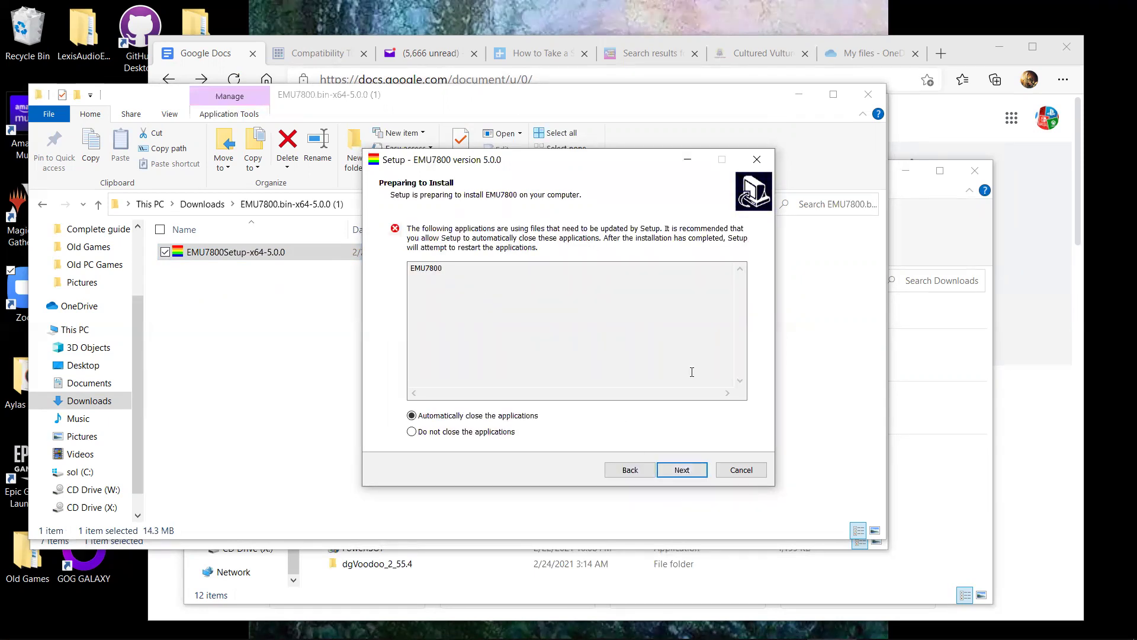
click(741, 469)
click(627, 405)
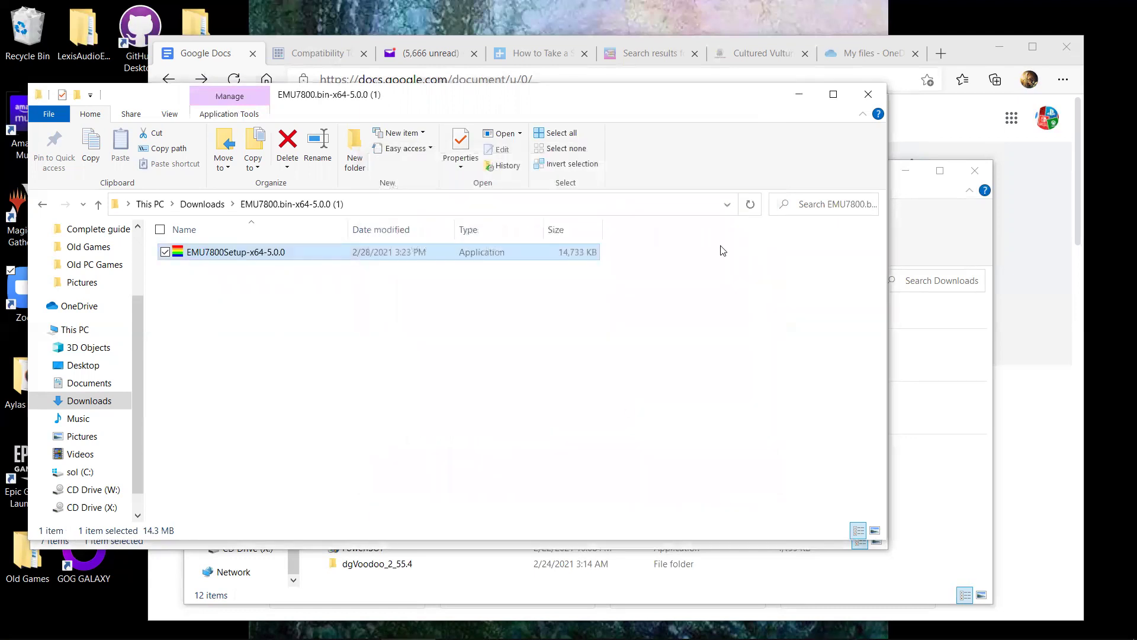
Minimize the folder windows and launch EMU7800 from its desktop shortcut
click(796, 93)
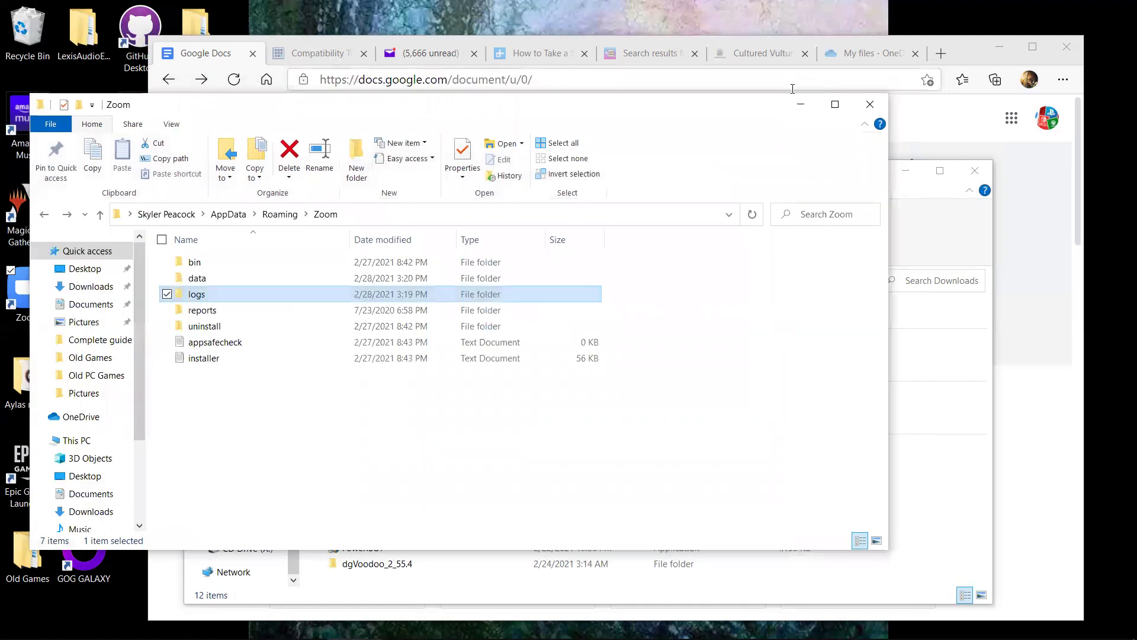
click(801, 105)
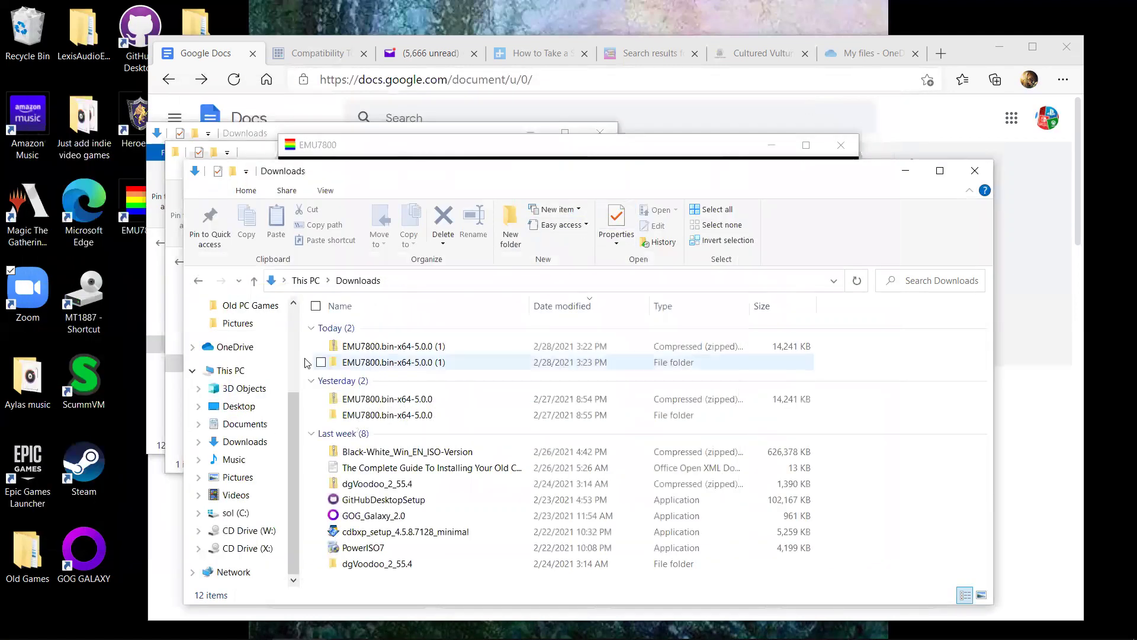
click(140, 209)
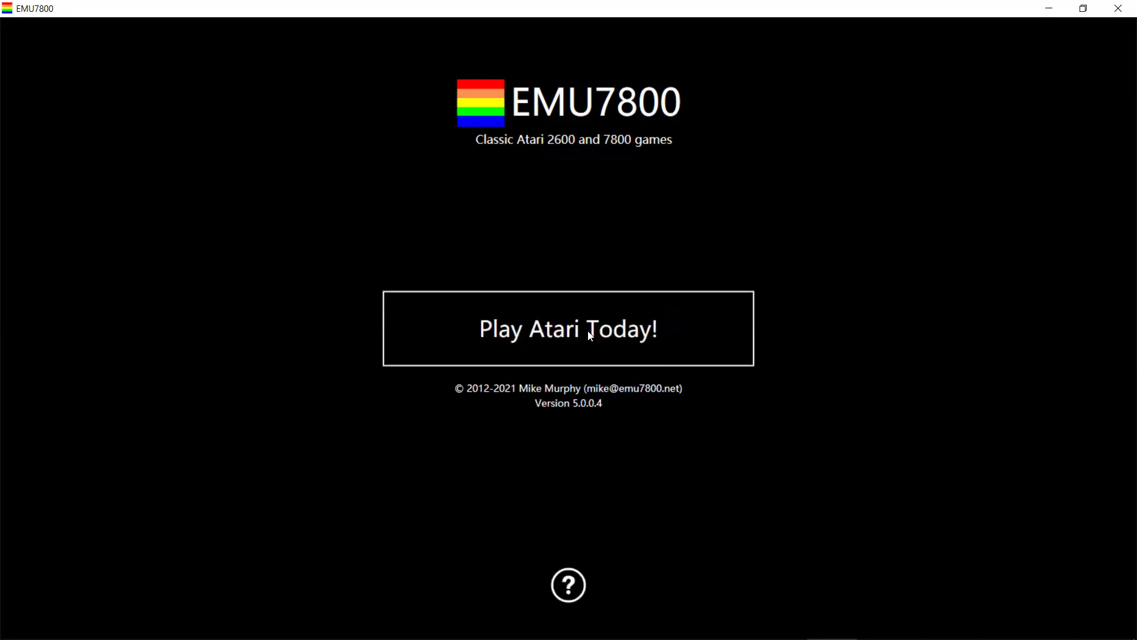
Open the Select Game Program list and scroll across to the Amiga games
click(589, 336)
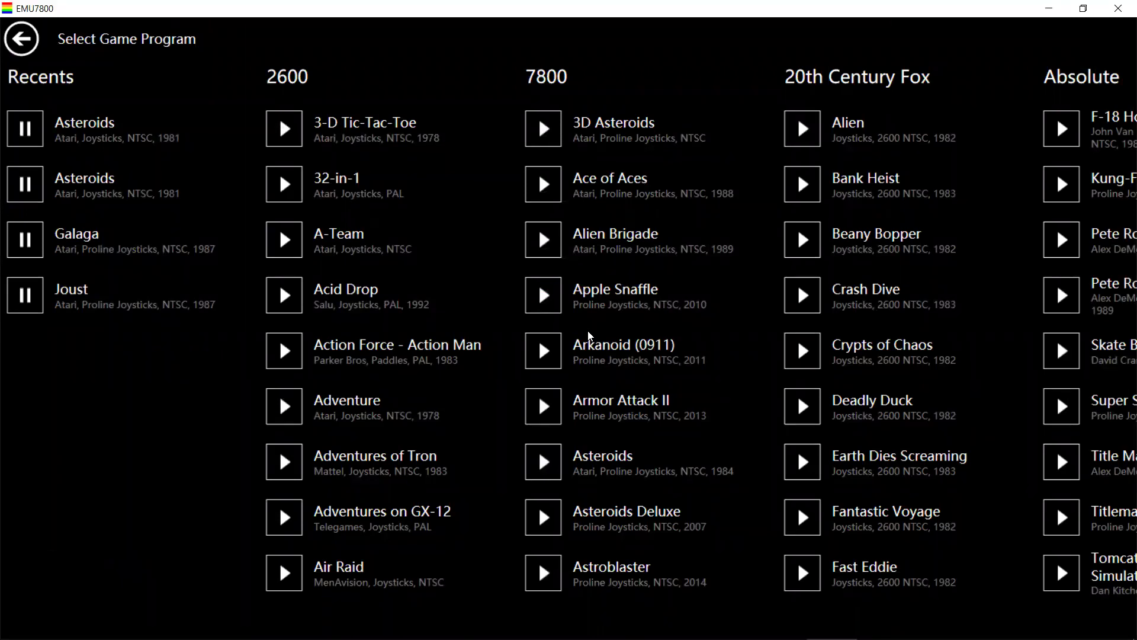
scroll(959, 365, down, 10)
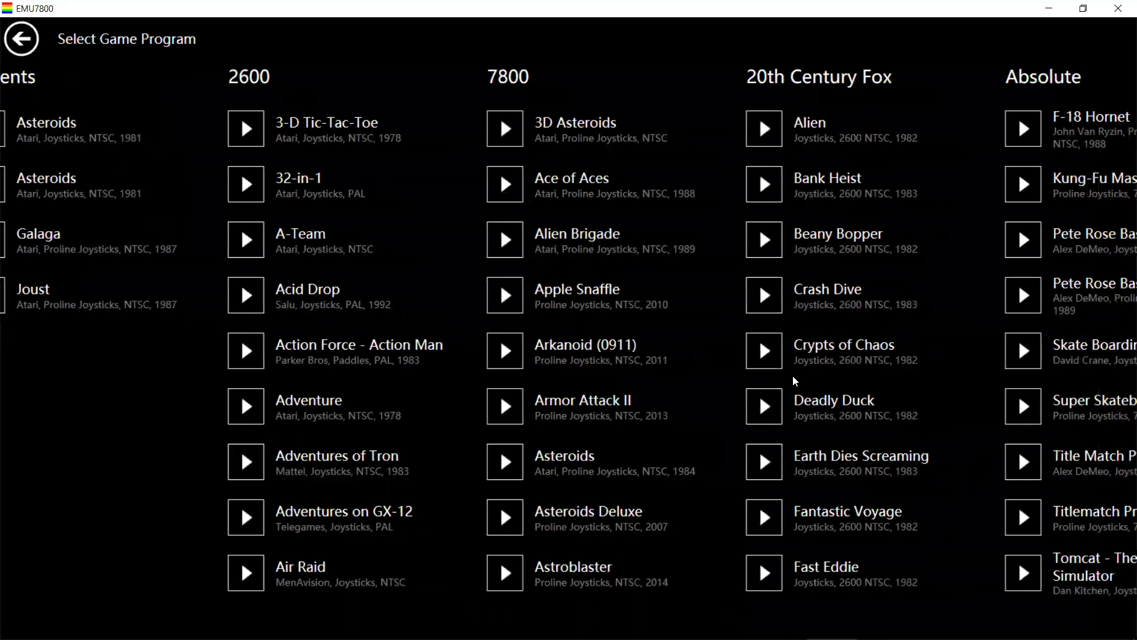
scroll(521, 386, down, 6)
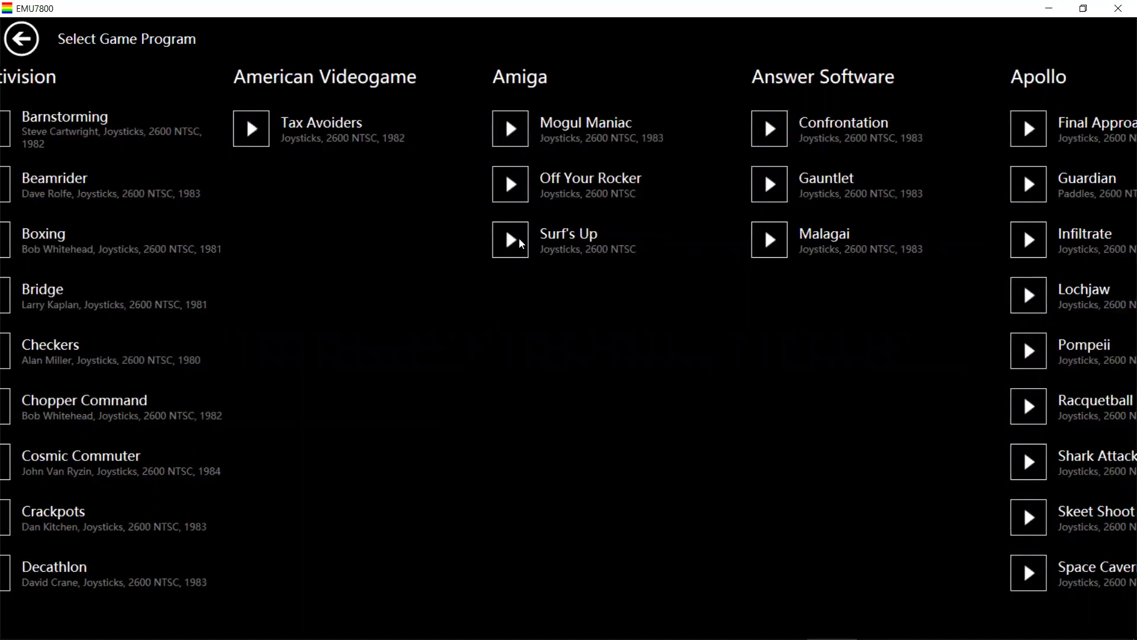
Launch Surf's Up, start play past its title screen, then return to the game list
click(510, 240)
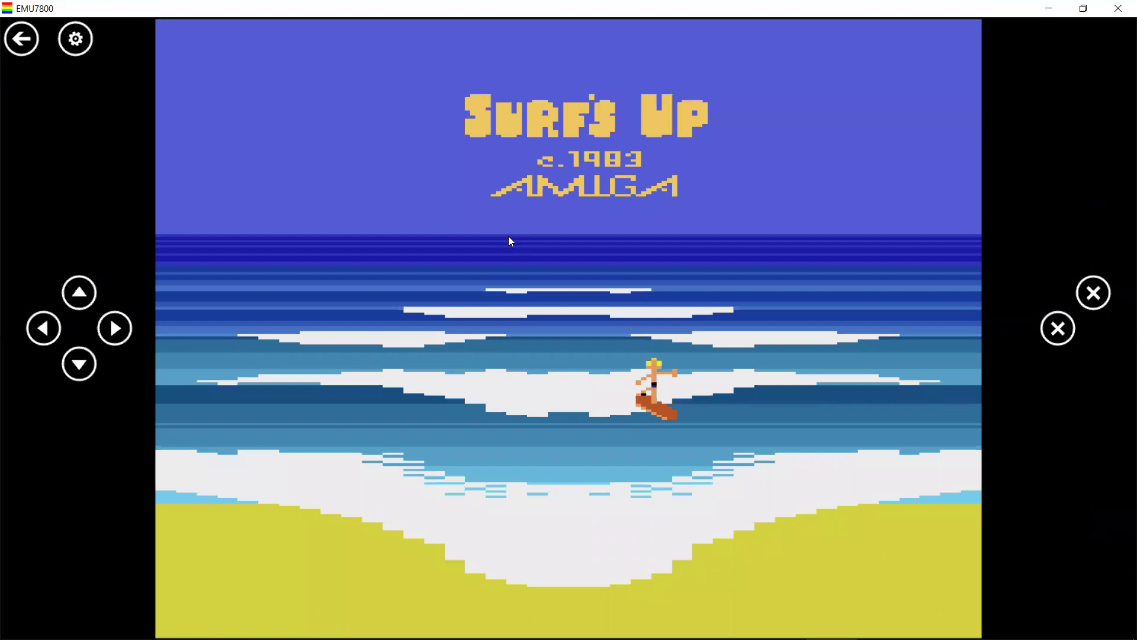
click(1057, 326)
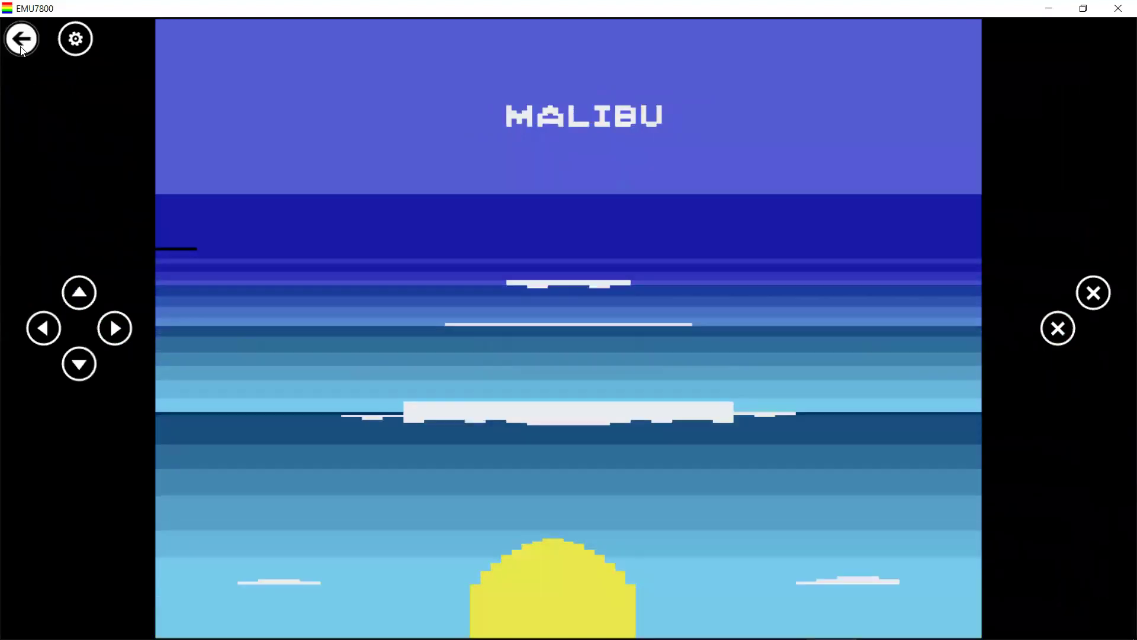
click(21, 50)
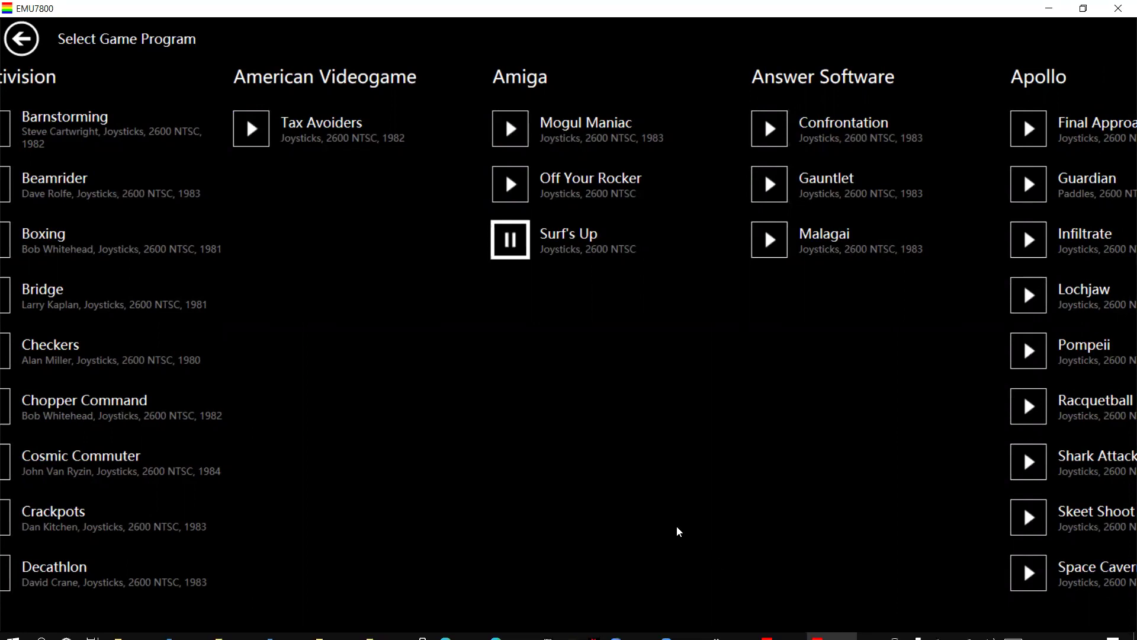
Scroll back to the Recents column and resume the Galaga game
scroll(928, 450, up, 10)
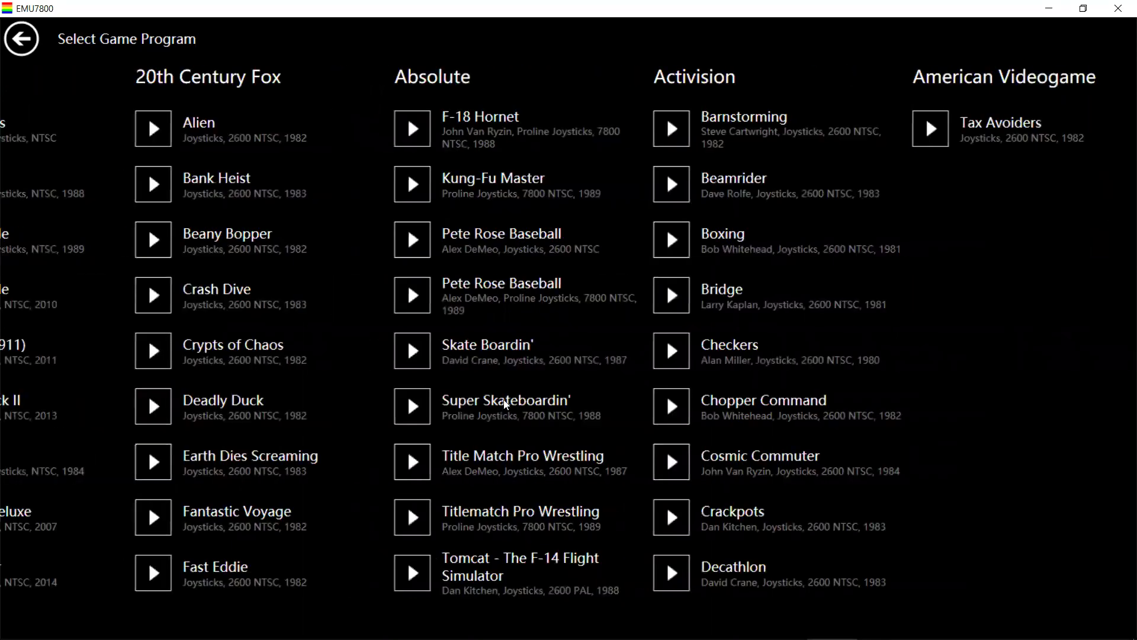
scroll(550, 328, up, 8)
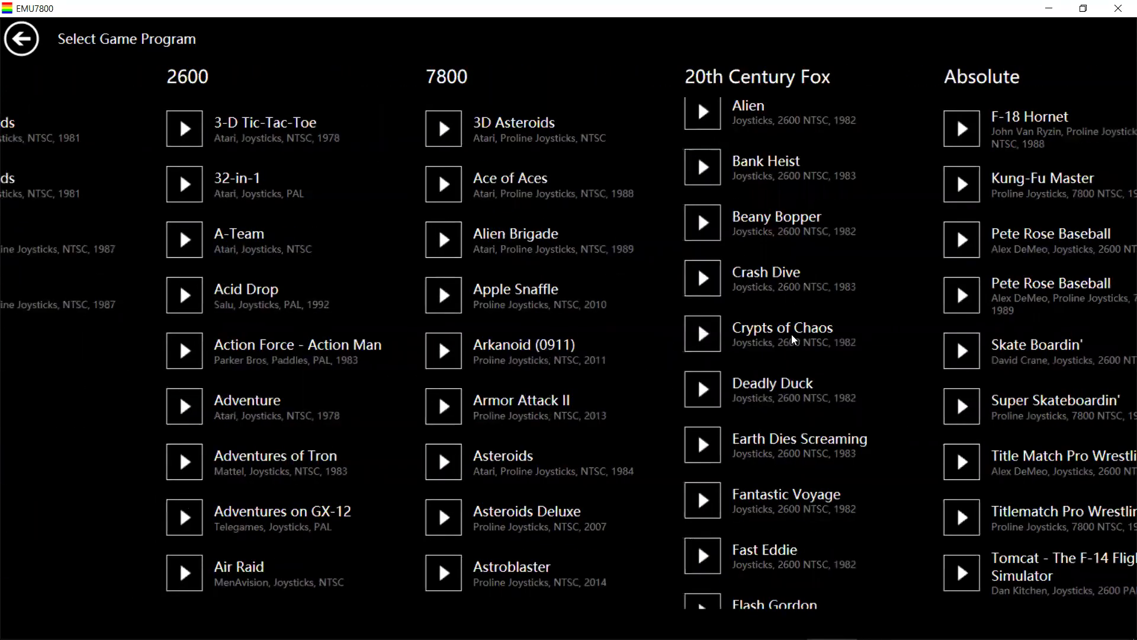
scroll(168, 352, up, 2)
scroll(376, 375, down, 1)
scroll(385, 205, down, 5)
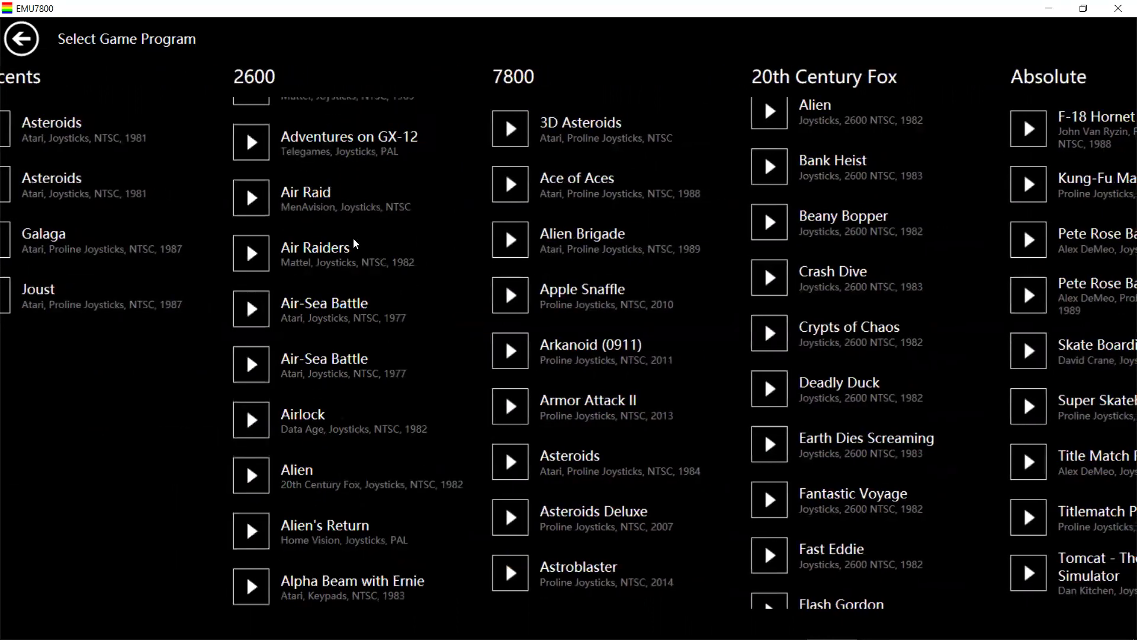
scroll(296, 332, down, 4)
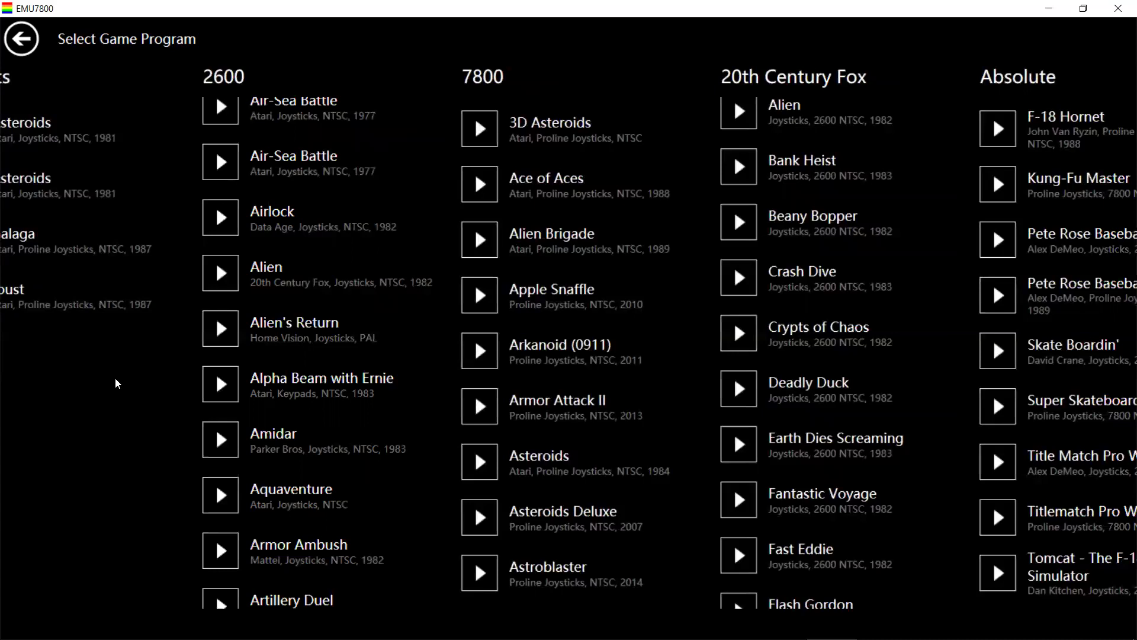
scroll(40, 257, up, 1)
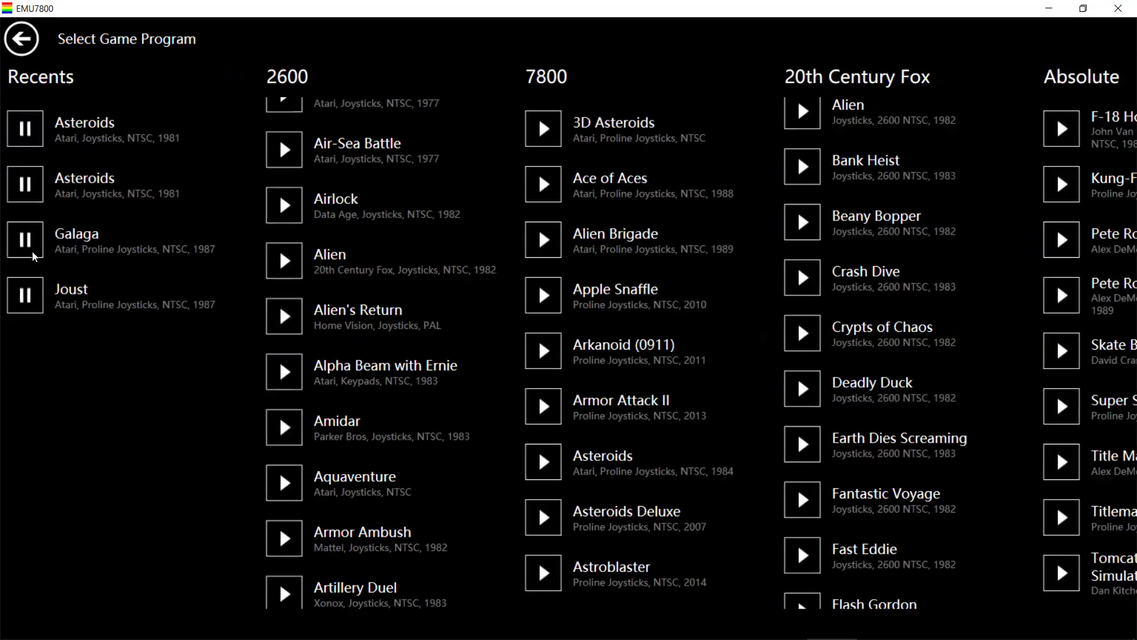
click(29, 248)
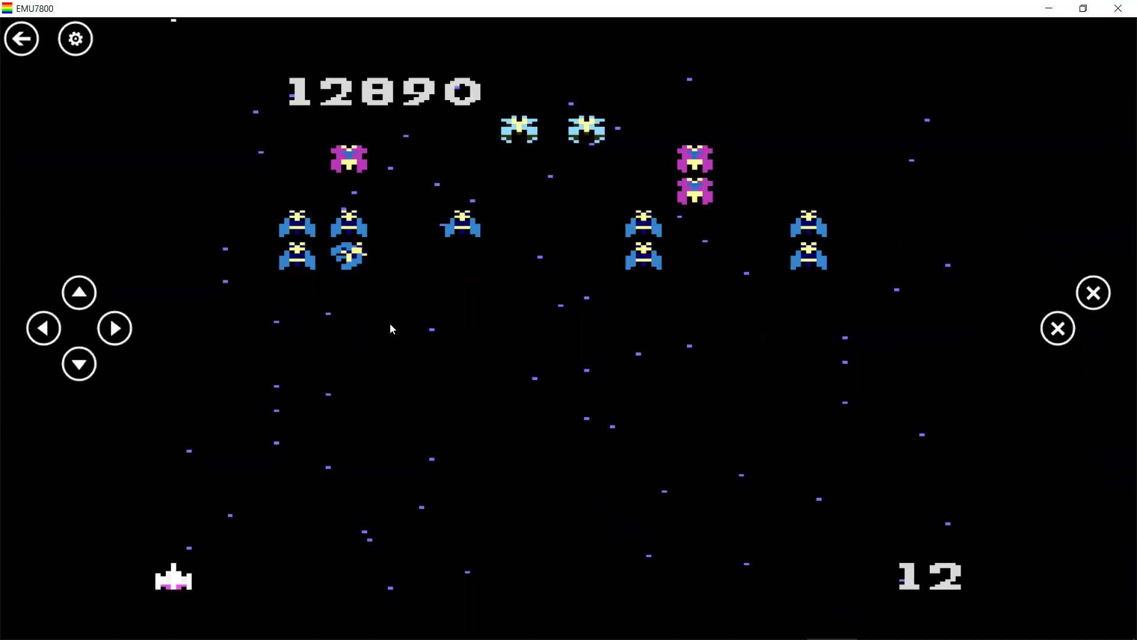
Toggle Galaga's on-screen touch controls off and back on in the console settings, then resume play
click(75, 40)
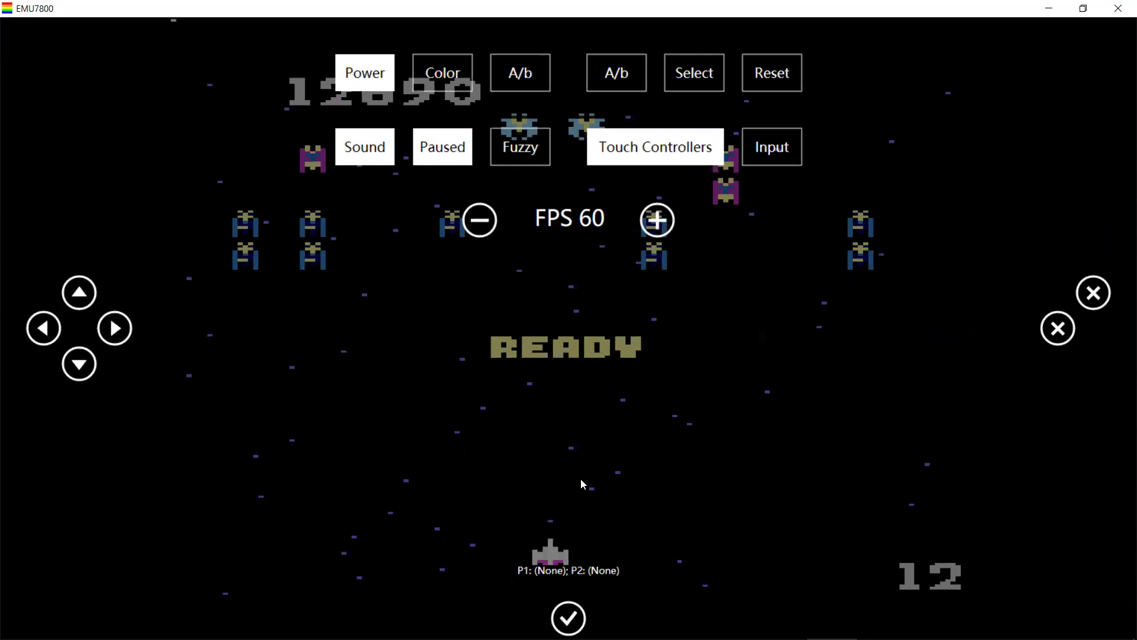
click(82, 39)
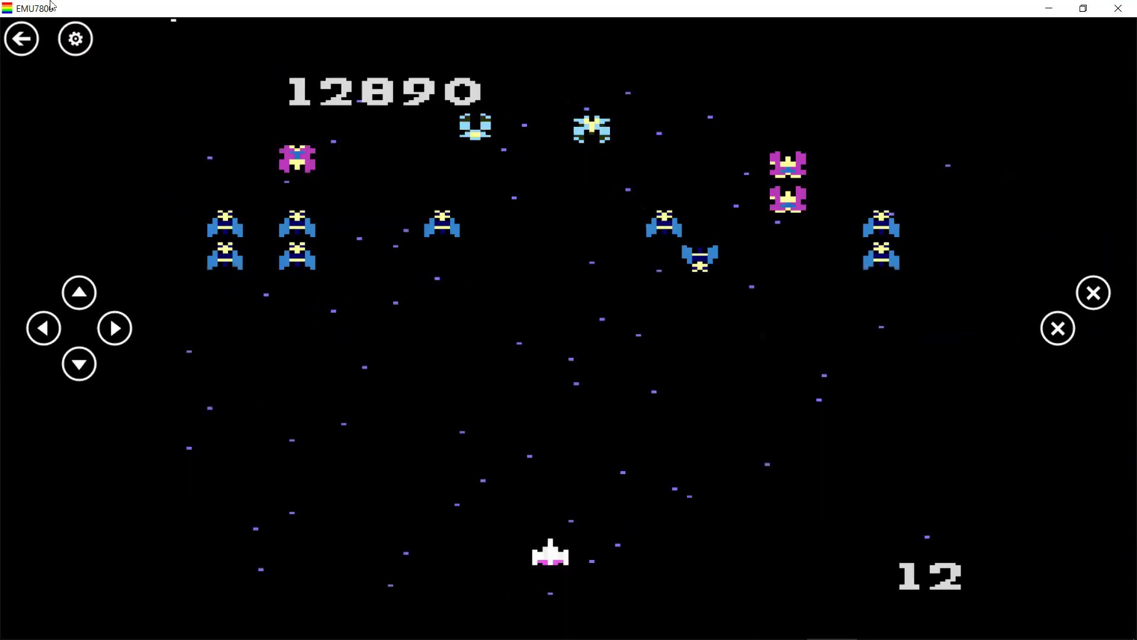
click(84, 39)
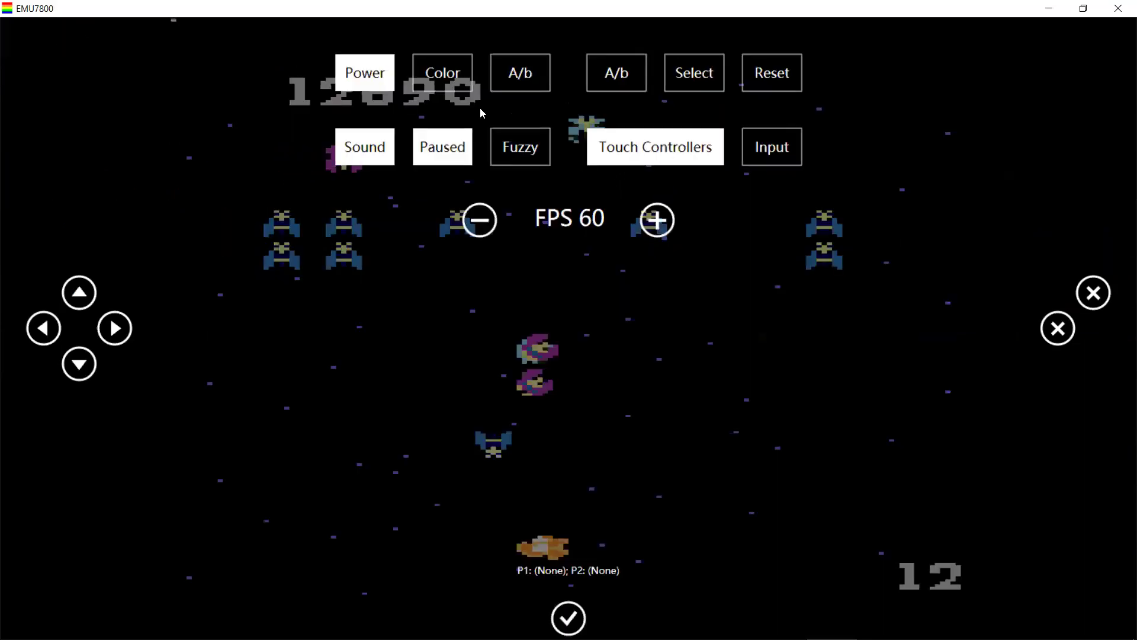
click(650, 151)
click(651, 151)
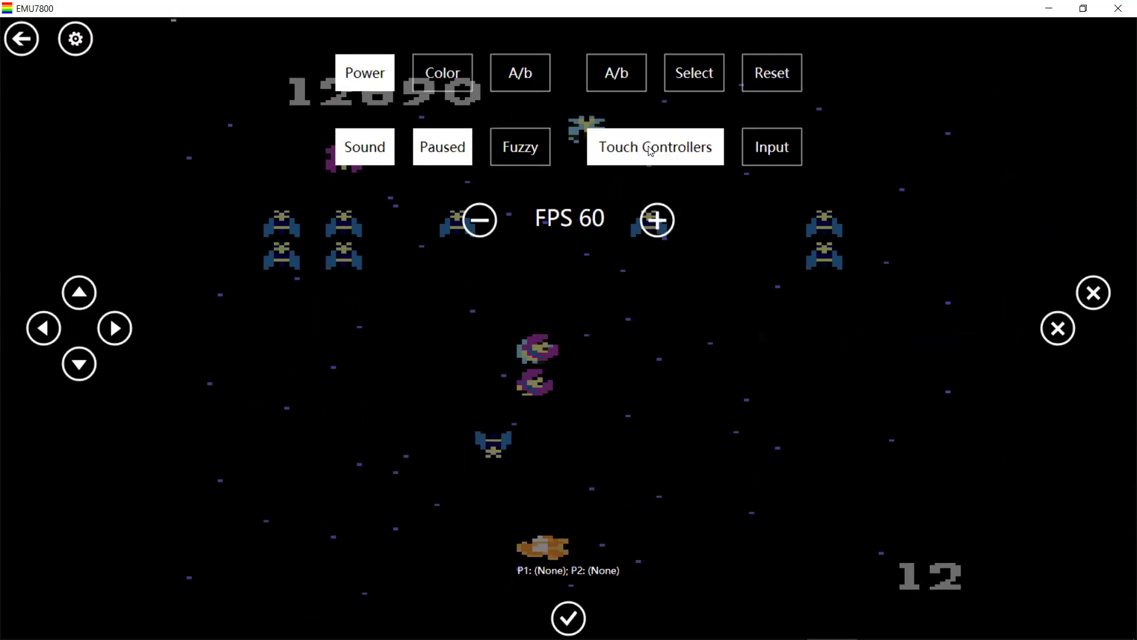
click(571, 618)
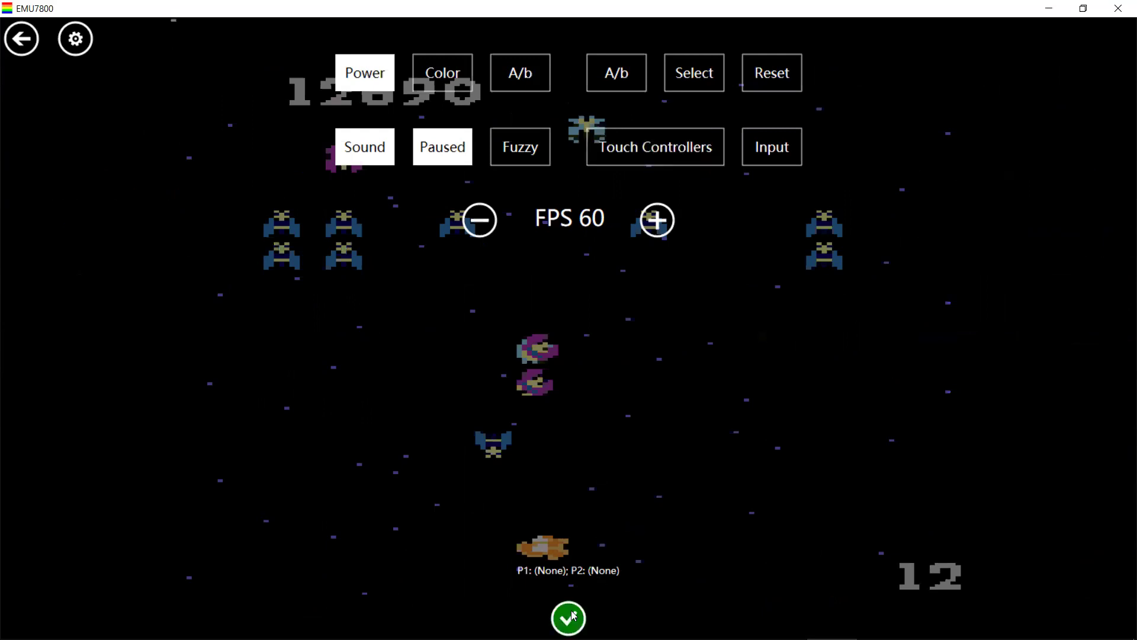
Cycle the keyboard input setting until it reads 'Input to P1'
click(766, 158)
click(767, 159)
click(767, 159)
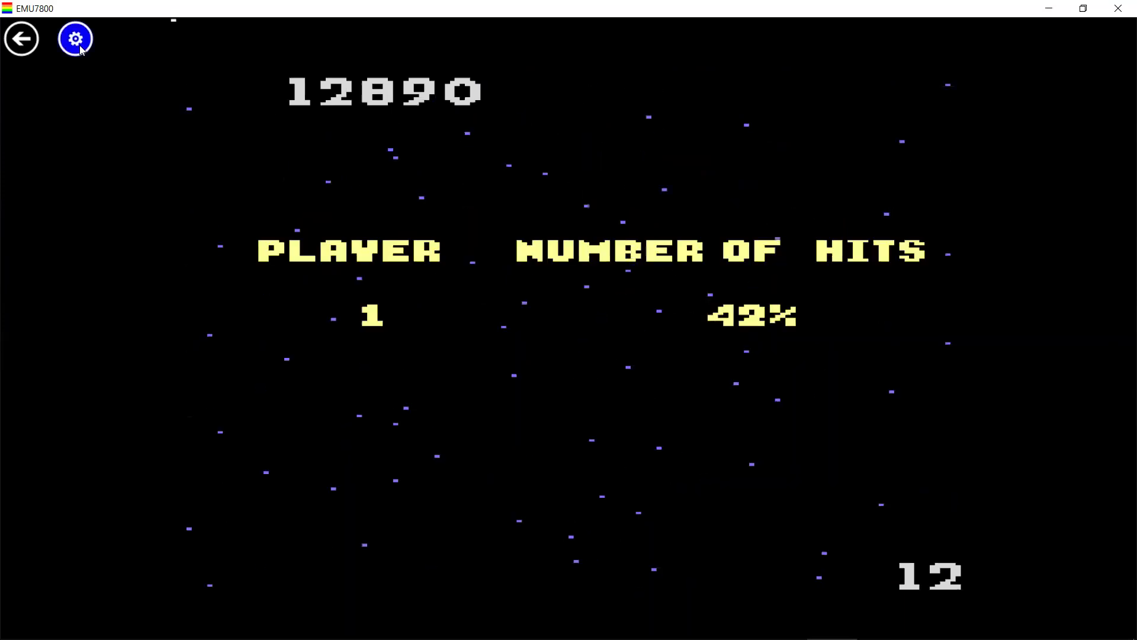
In Galaga's console settings, toggle Paused and the right difficulty switch, leaving both unchanged
click(372, 116)
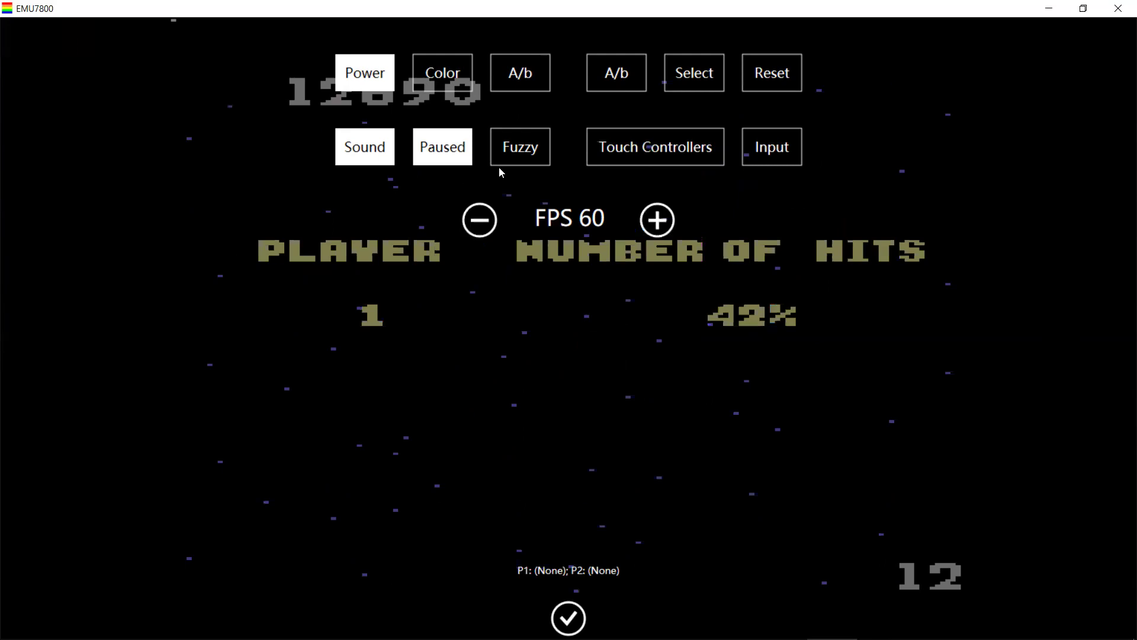
click(458, 157)
click(458, 157)
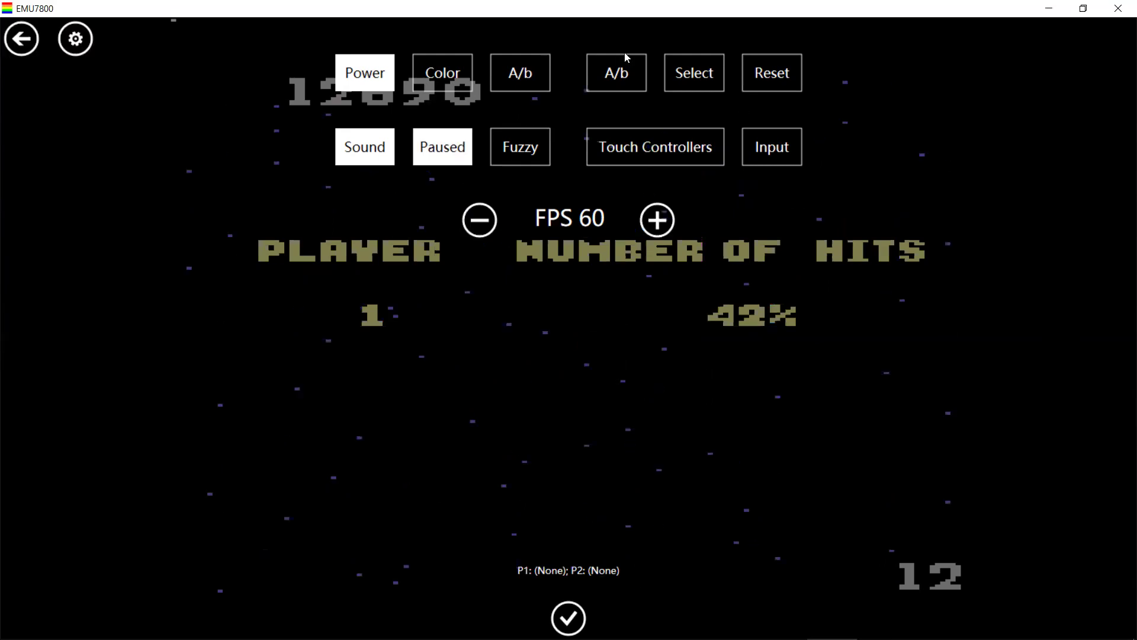
click(614, 66)
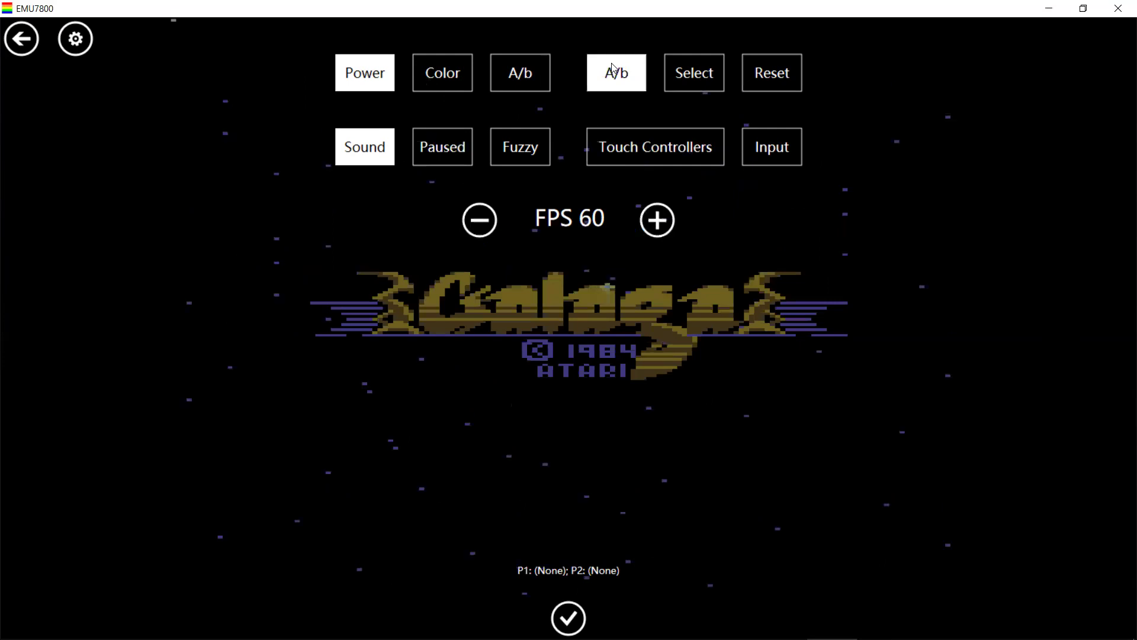
click(614, 68)
Cycle Galaga's game select to PLAYERS 1, LEVEL NOVICE and close the settings
click(714, 62)
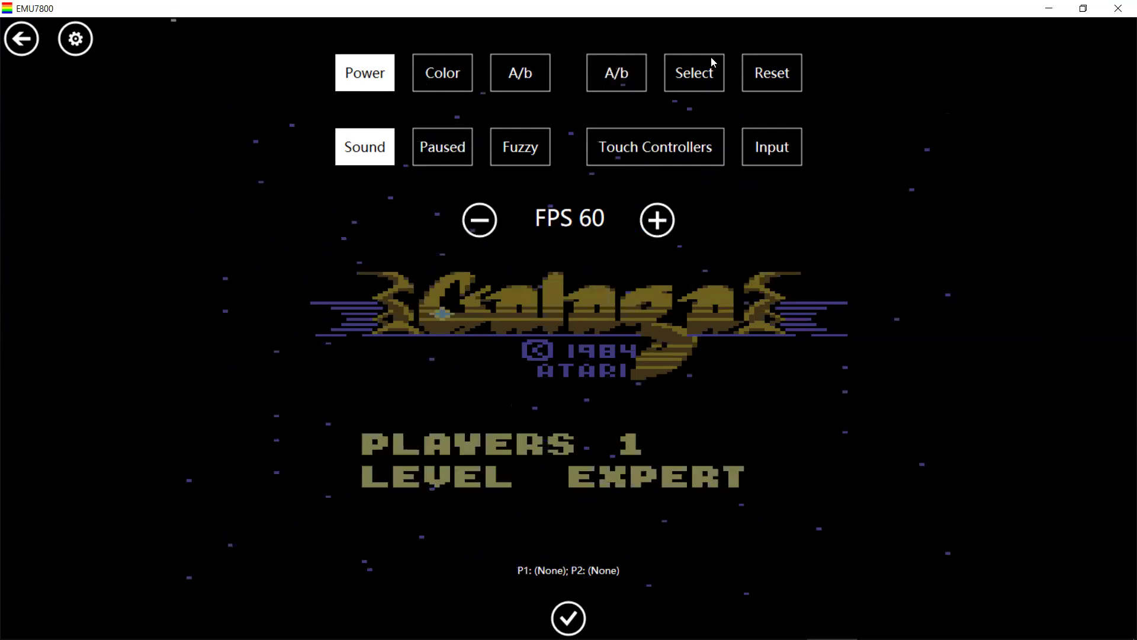
click(714, 61)
click(709, 70)
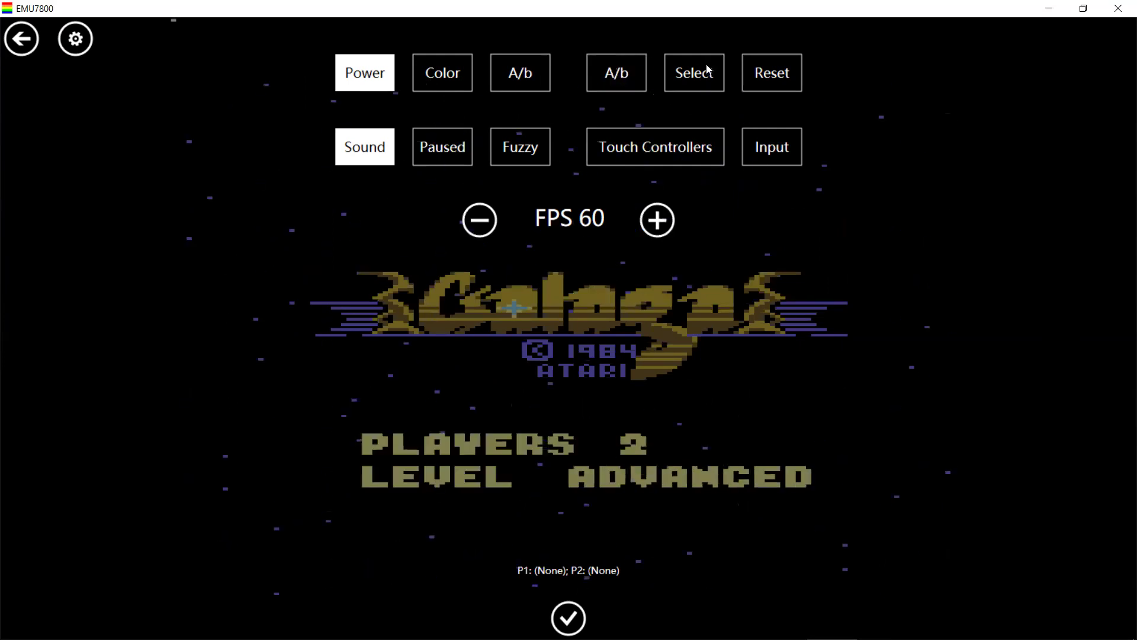
click(707, 70)
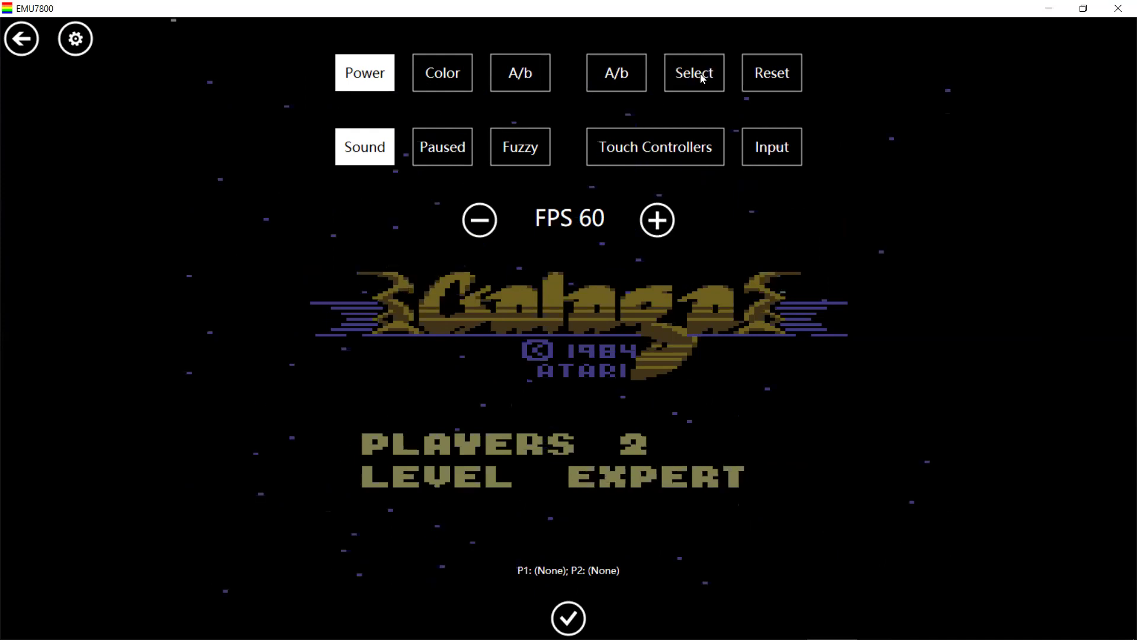
click(702, 77)
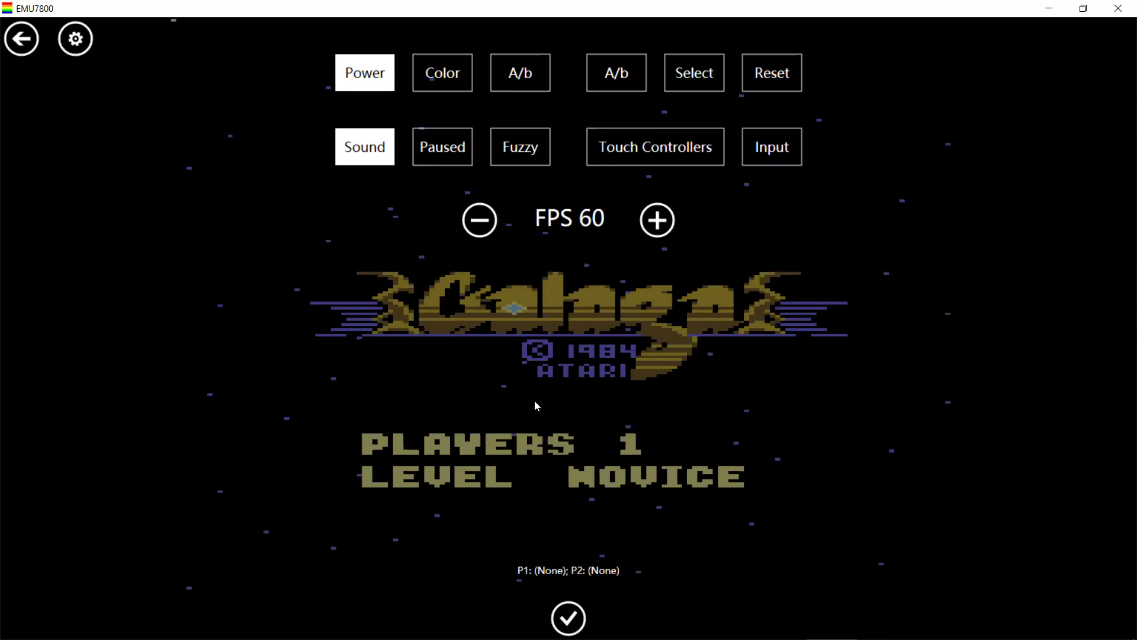
click(573, 614)
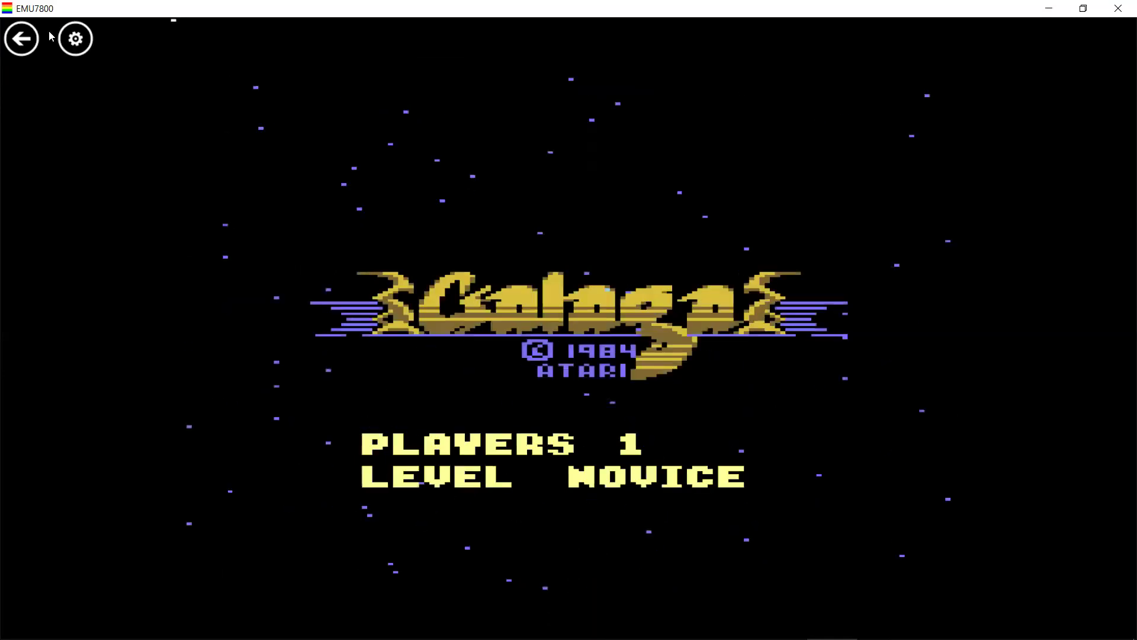
Leave Galaga, go back to the start page, and open the help and about page
click(24, 38)
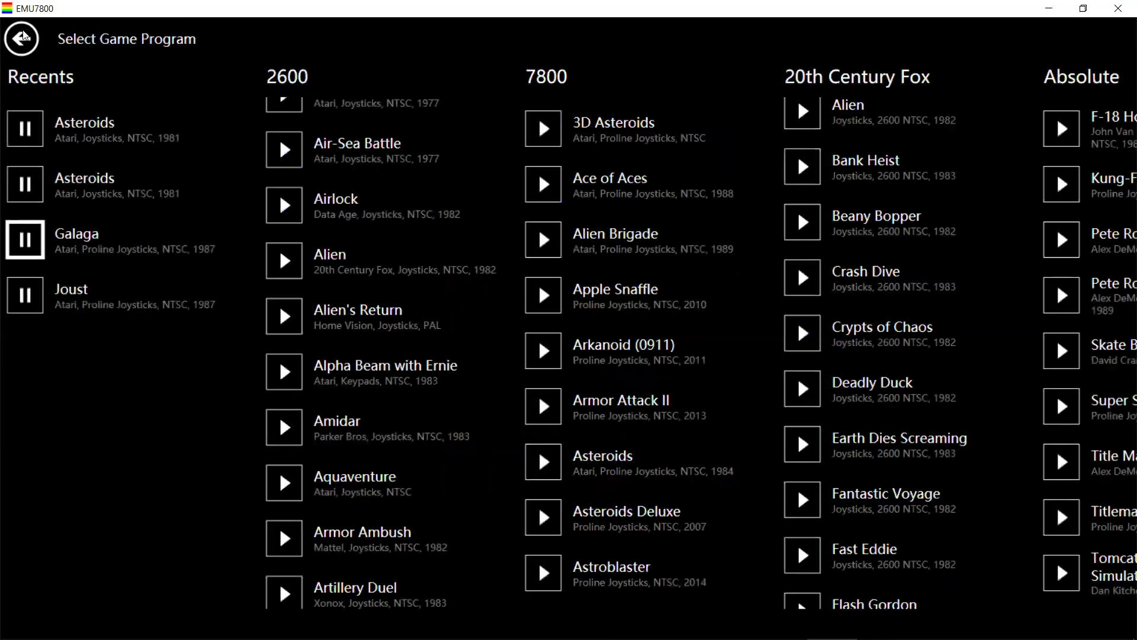
click(22, 38)
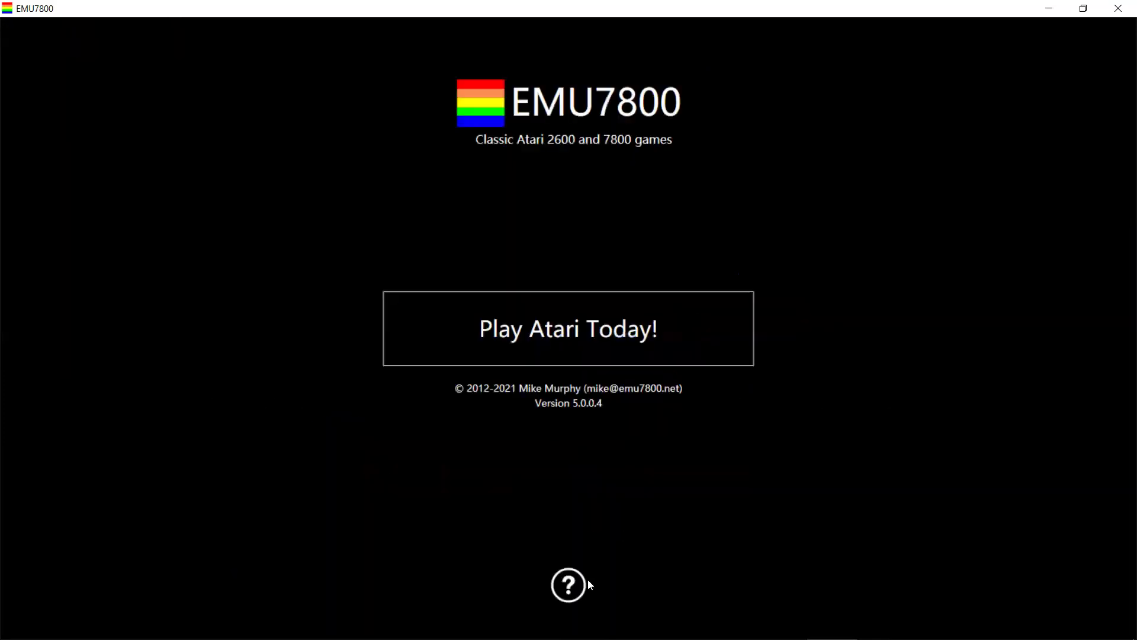
click(564, 599)
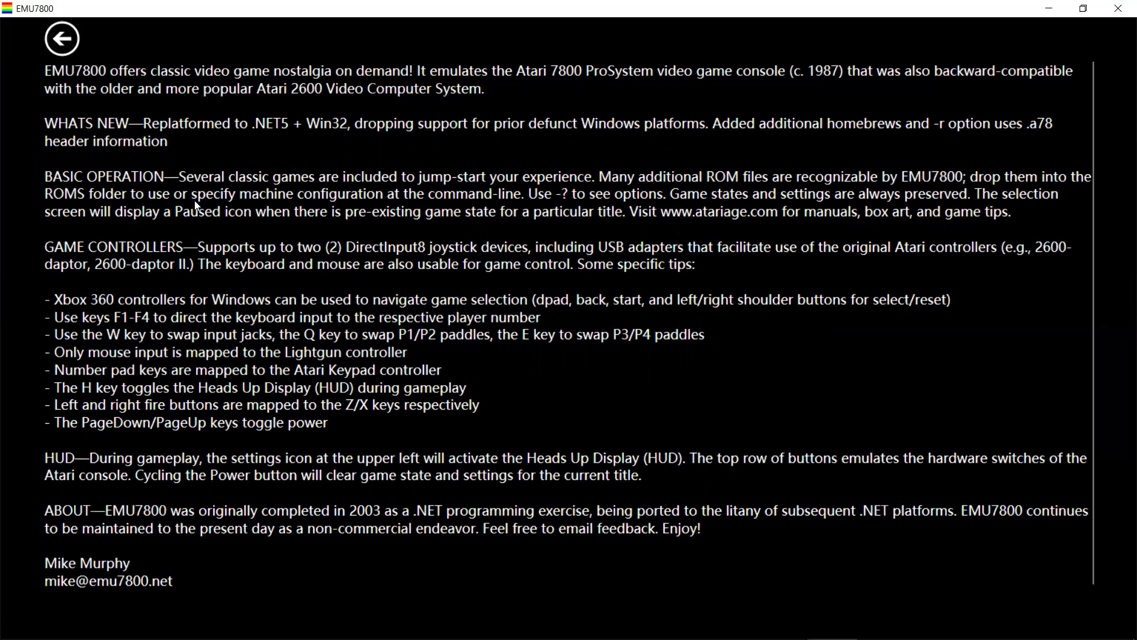
From the start screen, open the game selection list and launch Joust from the recent games
click(72, 37)
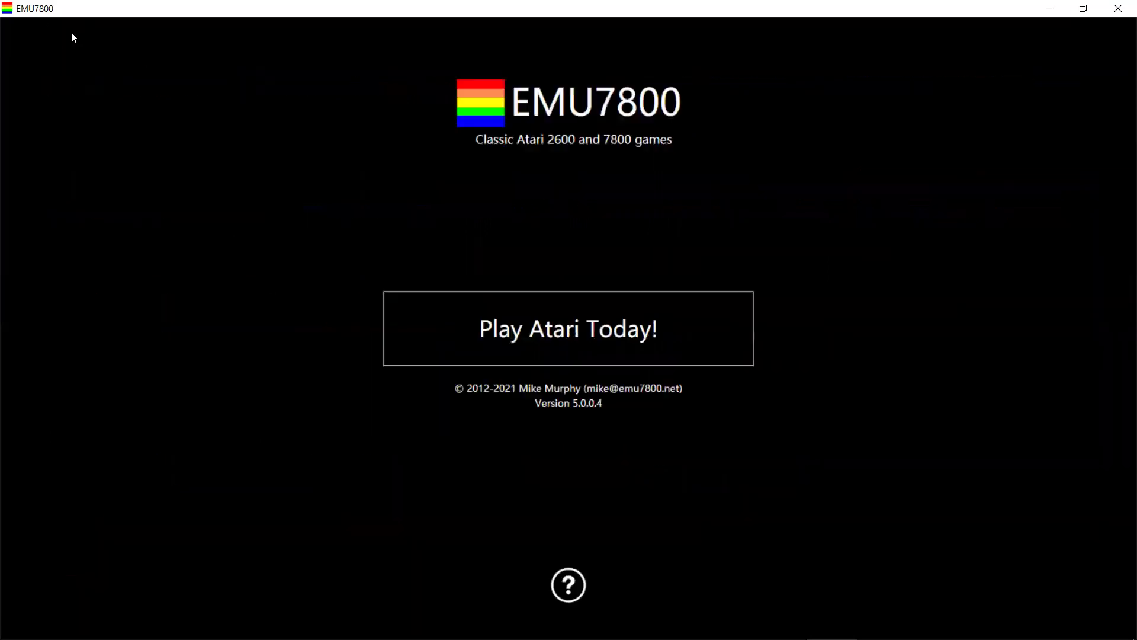
click(535, 330)
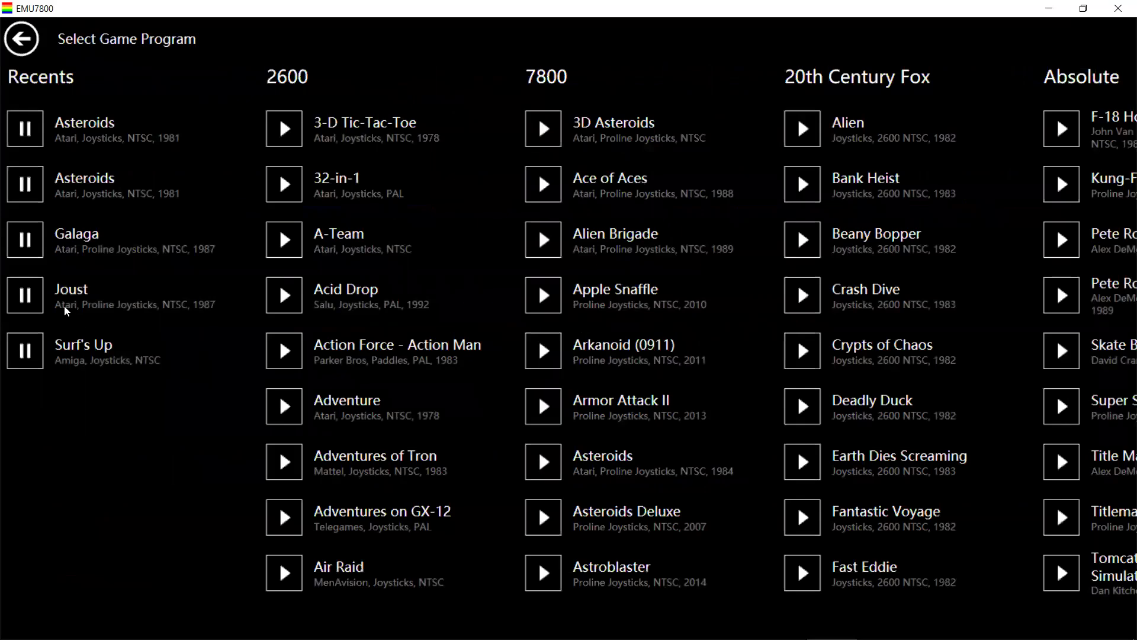
click(35, 301)
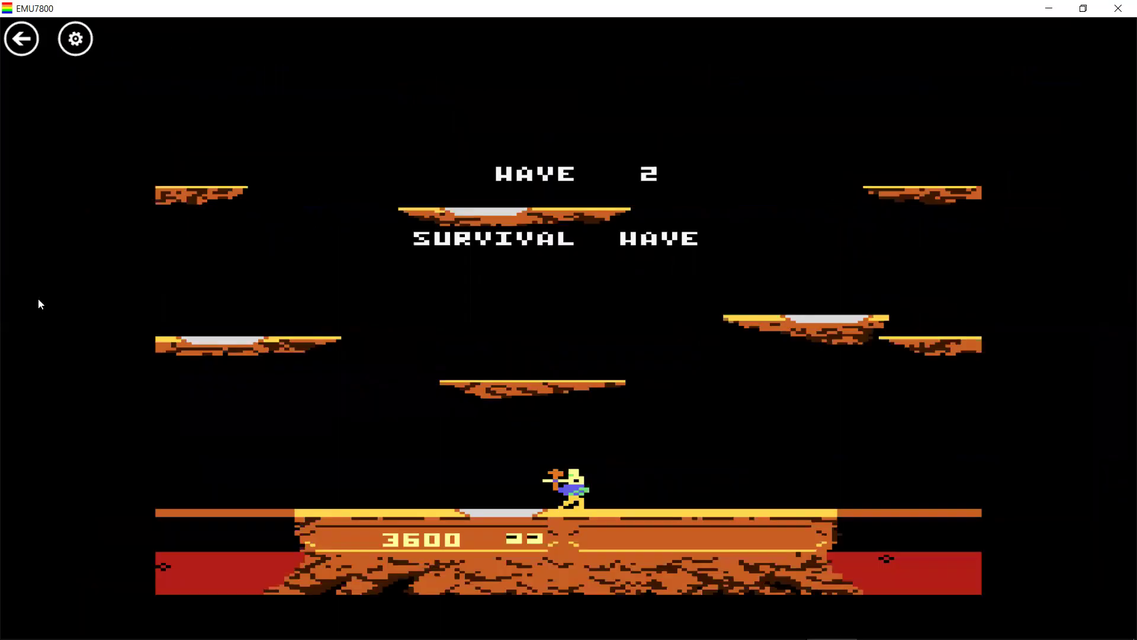
Take off and fly the ostrich left and right, jousting enemy riders around the platforms
key(z)
key(z)
key(z)
key(z)
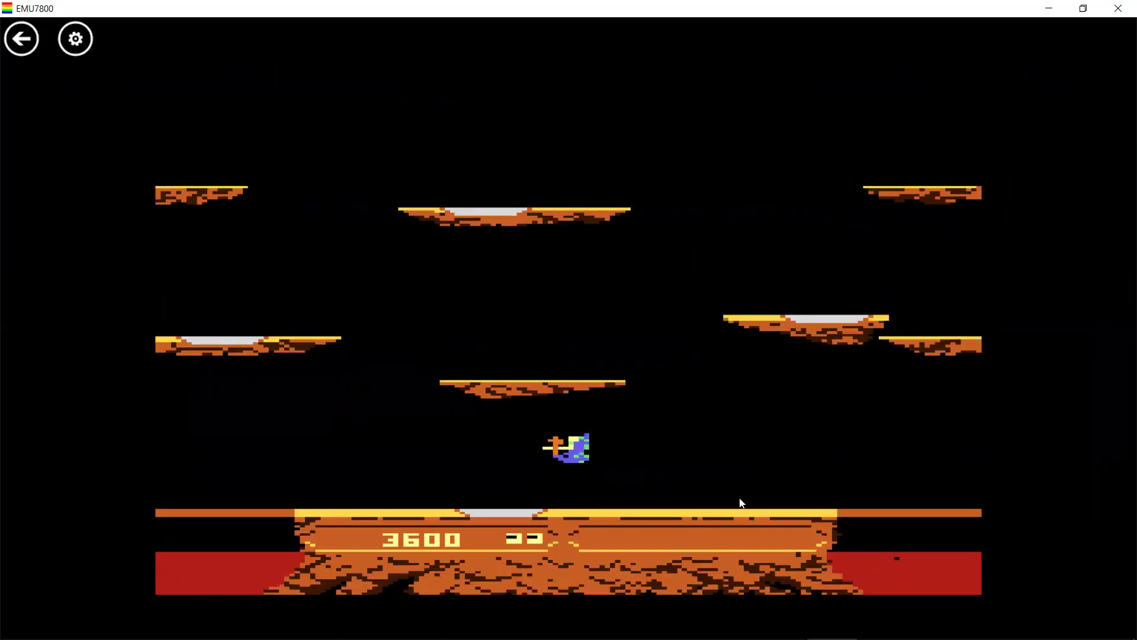
key(z)
key(z)
key(Right)
key(z)
key(z)
key(Right)
key(z)
key(z)
key(z)
key(z)
key(z)
key(Left)
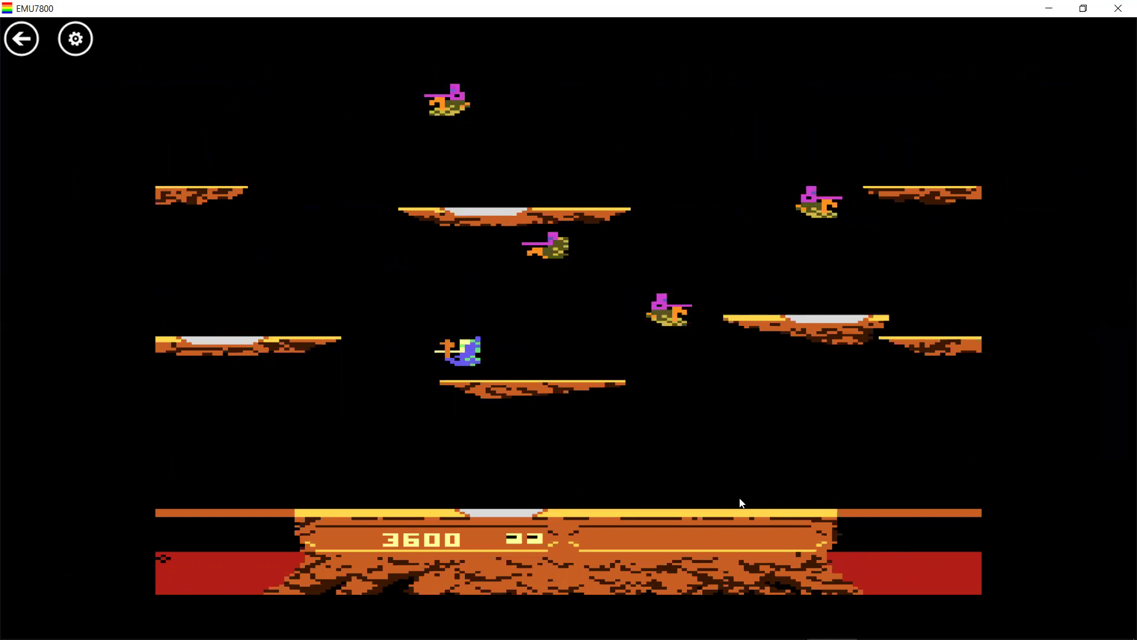
key(Right)
key(z)
key(z)
key(z)
key(z)
key(z)
key(z)
key(z)
key(z)
key(z)
key(z)
key(z)
key(z)
key(z)
key(z)
key(Left)
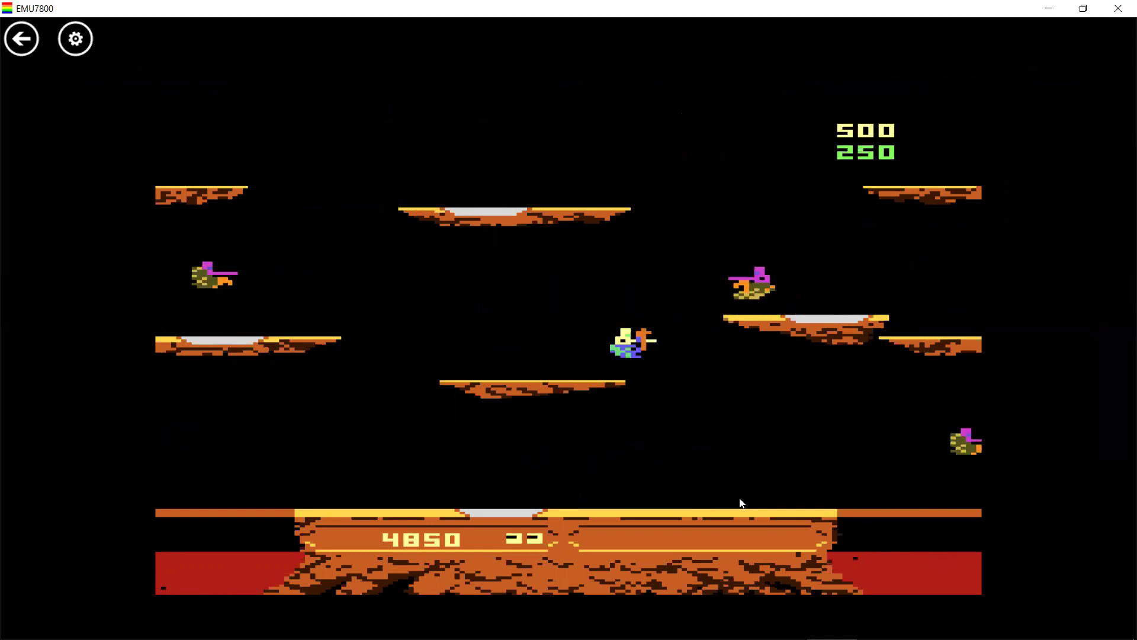
key(Right)
Keep unseating riders and collecting eggs into wave 3 at 11650 points, then pause with Escape
key(z)
key(Left)
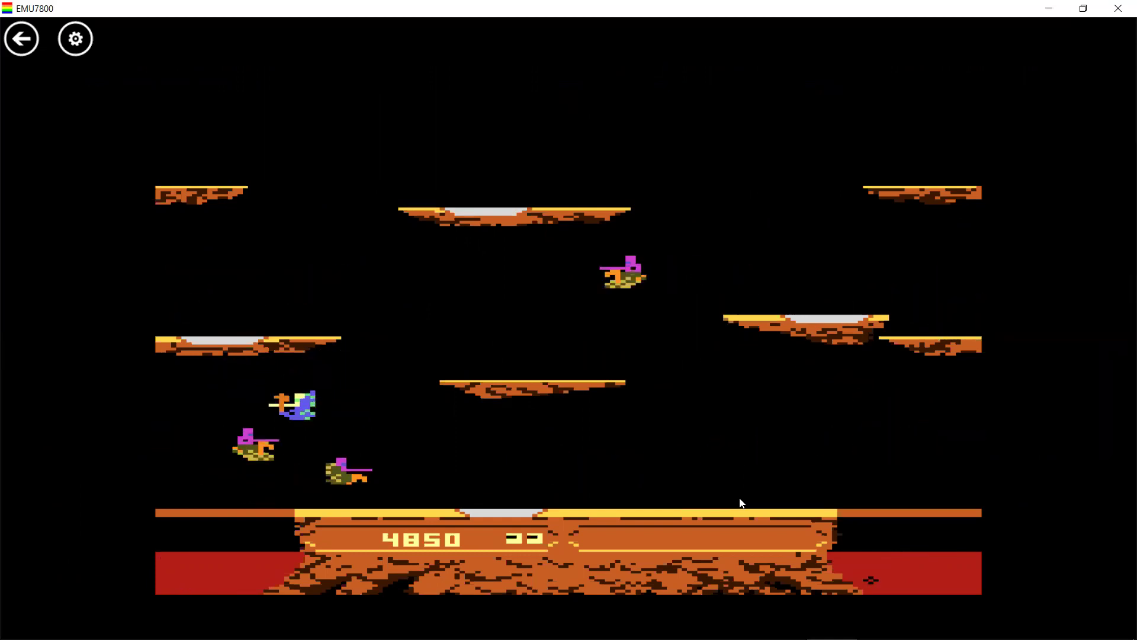
key(Right)
key(z)
key(Right)
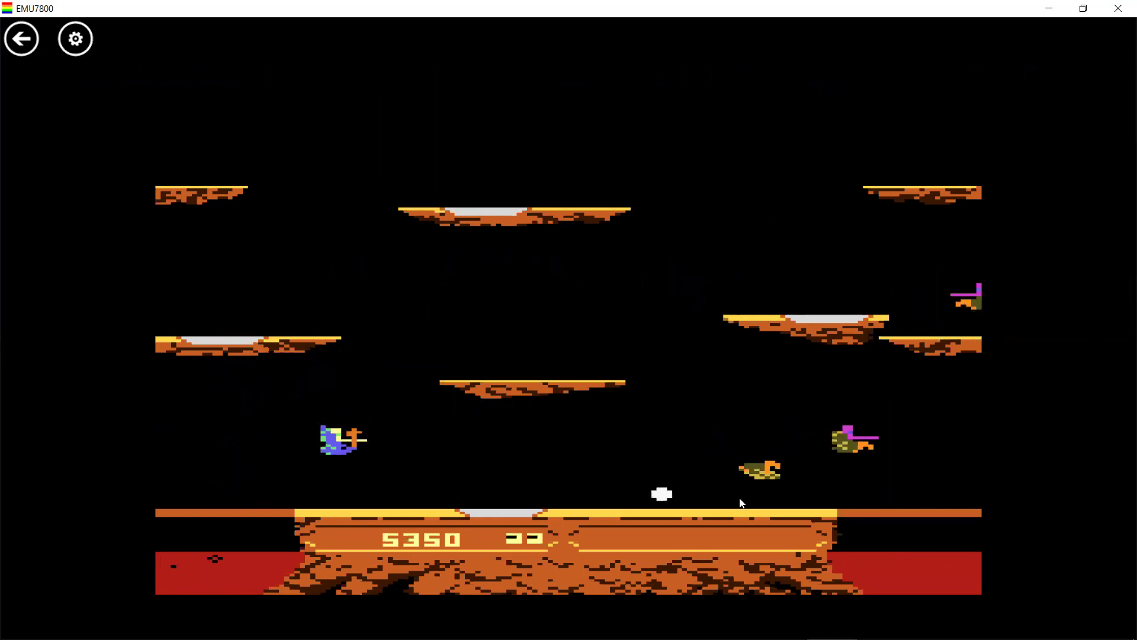
key(Right)
key(z)
key(z)
key(z)
key(z)
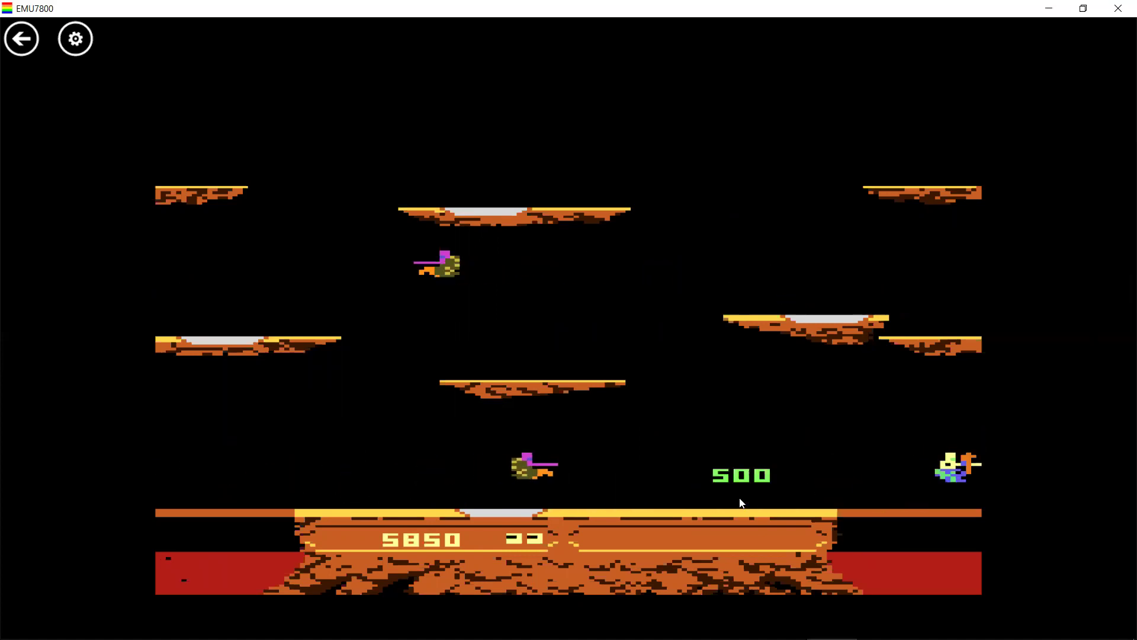
key(Right)
key(z)
key(Left)
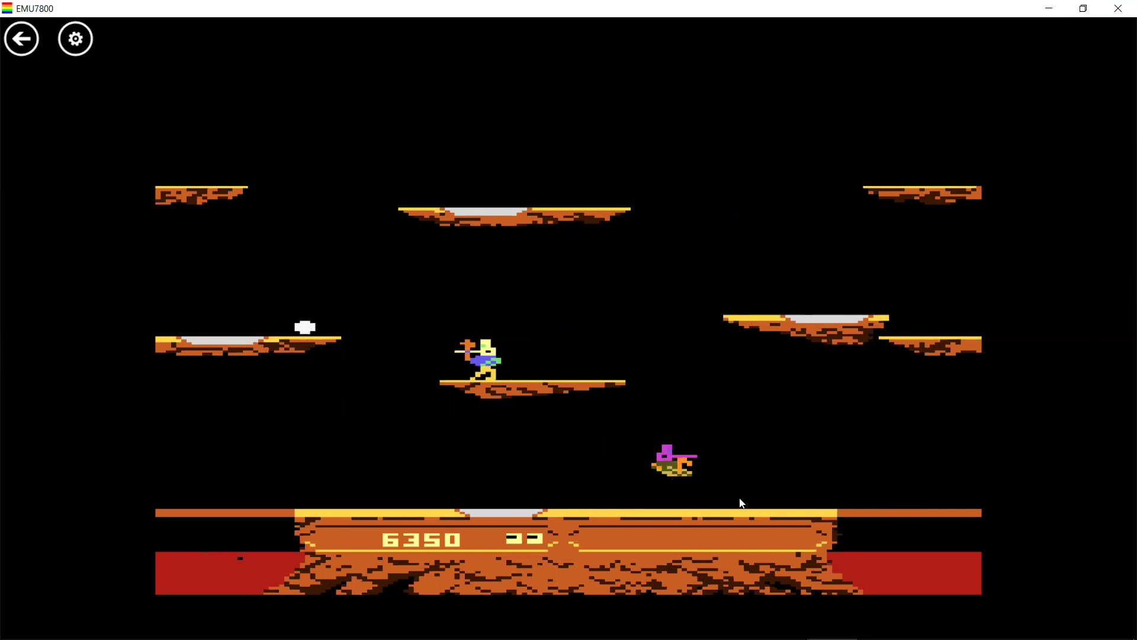
key(Right)
key(Right)
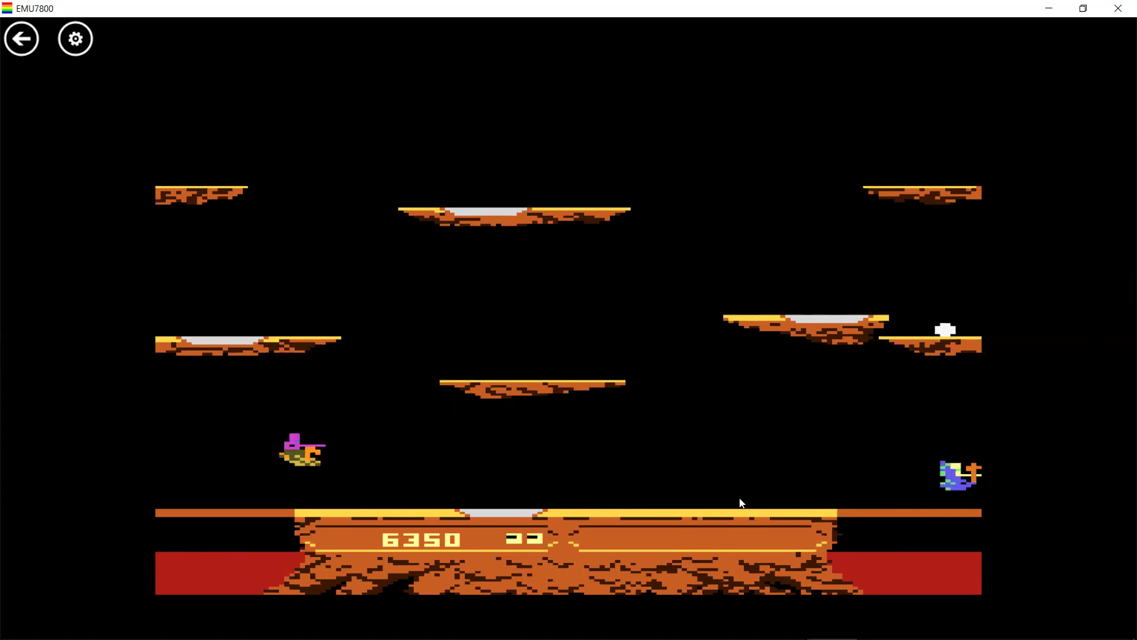
key(Left)
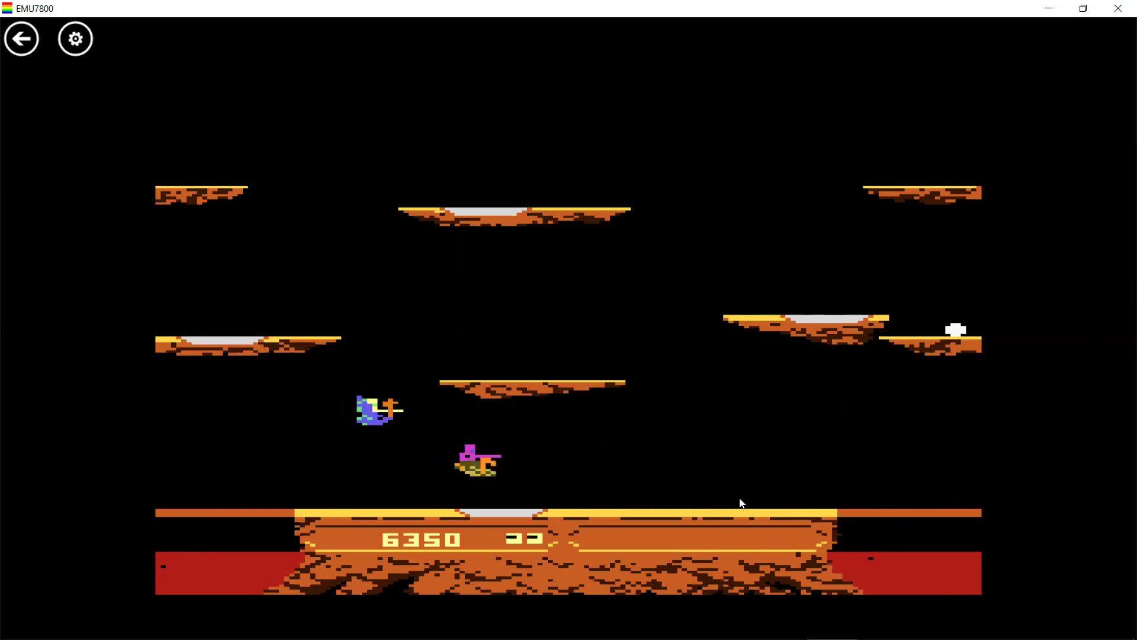
key(Right)
key(Right)
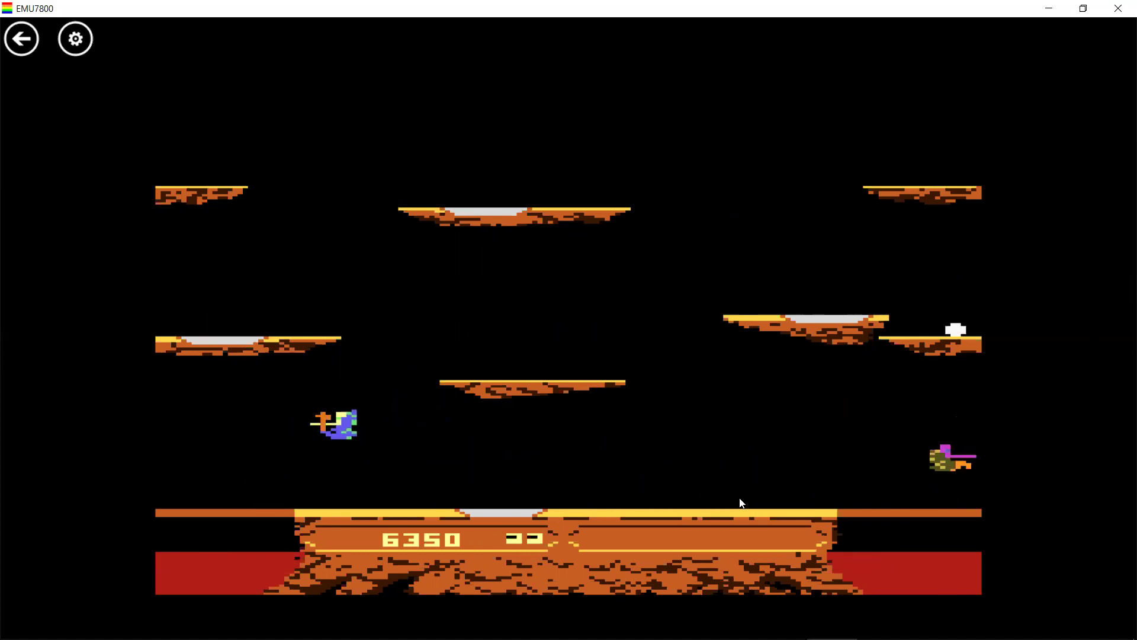
key(Right)
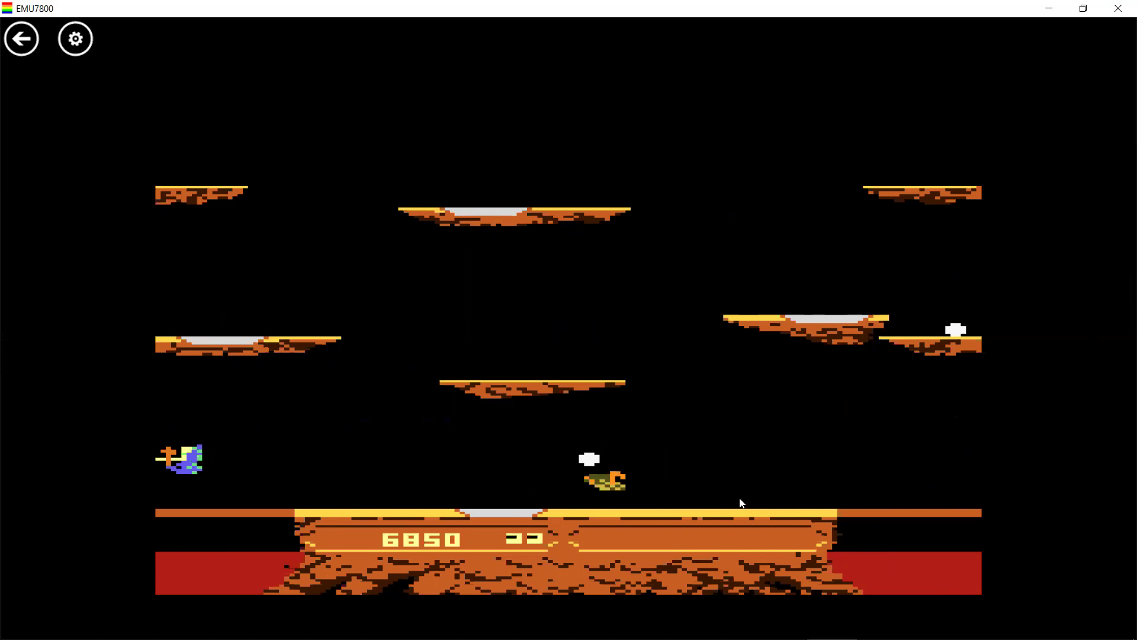
key(Left)
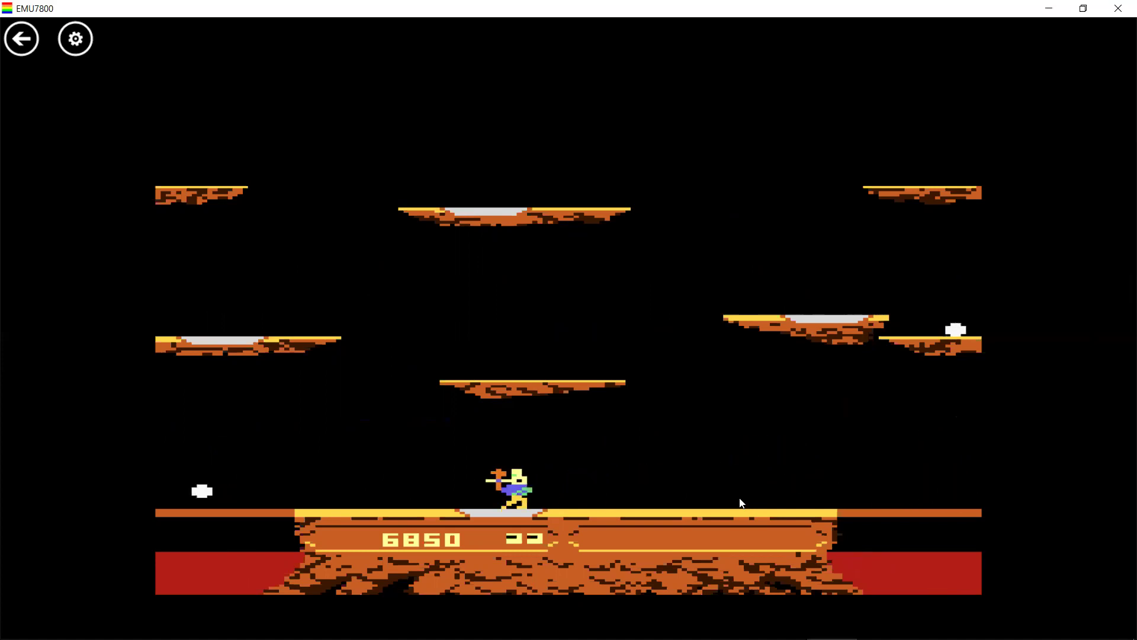
key(Left)
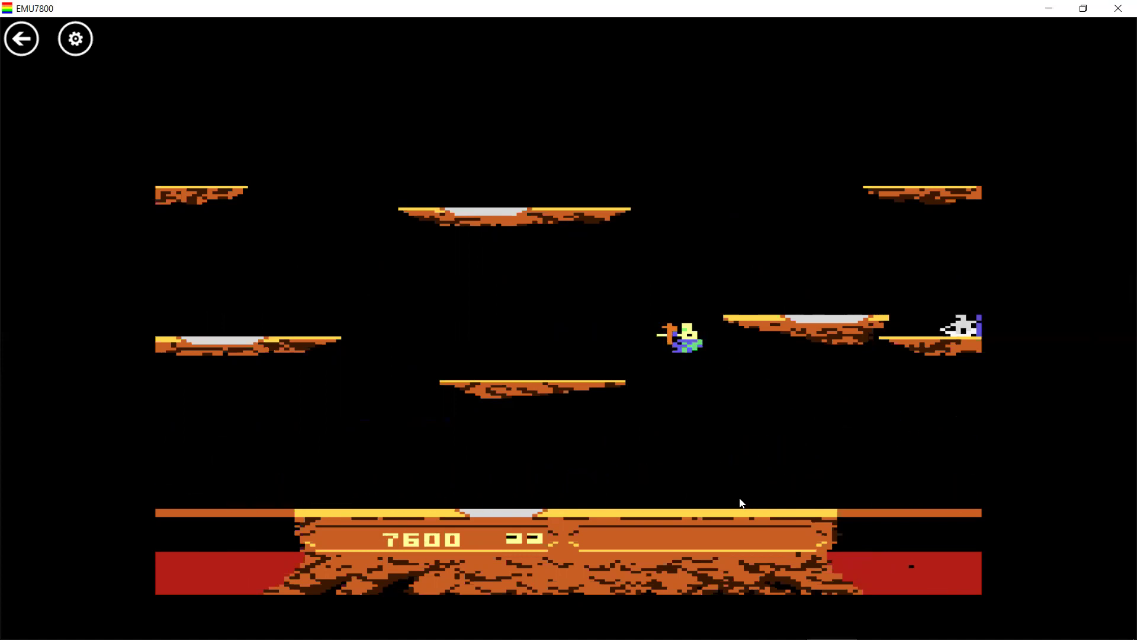
key(Left)
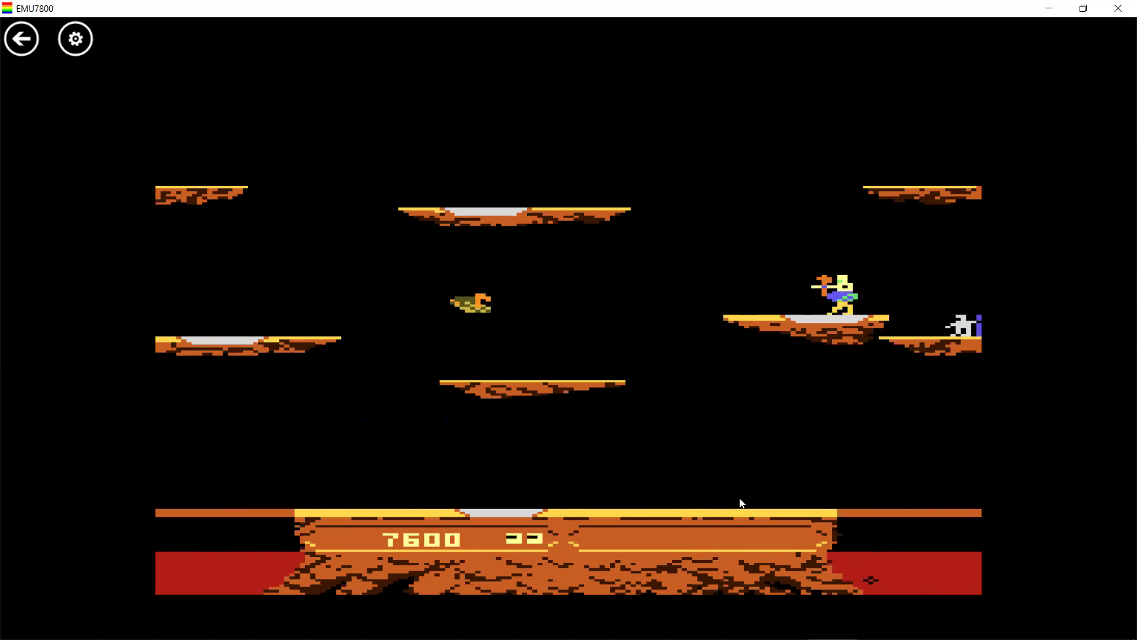
key(Left)
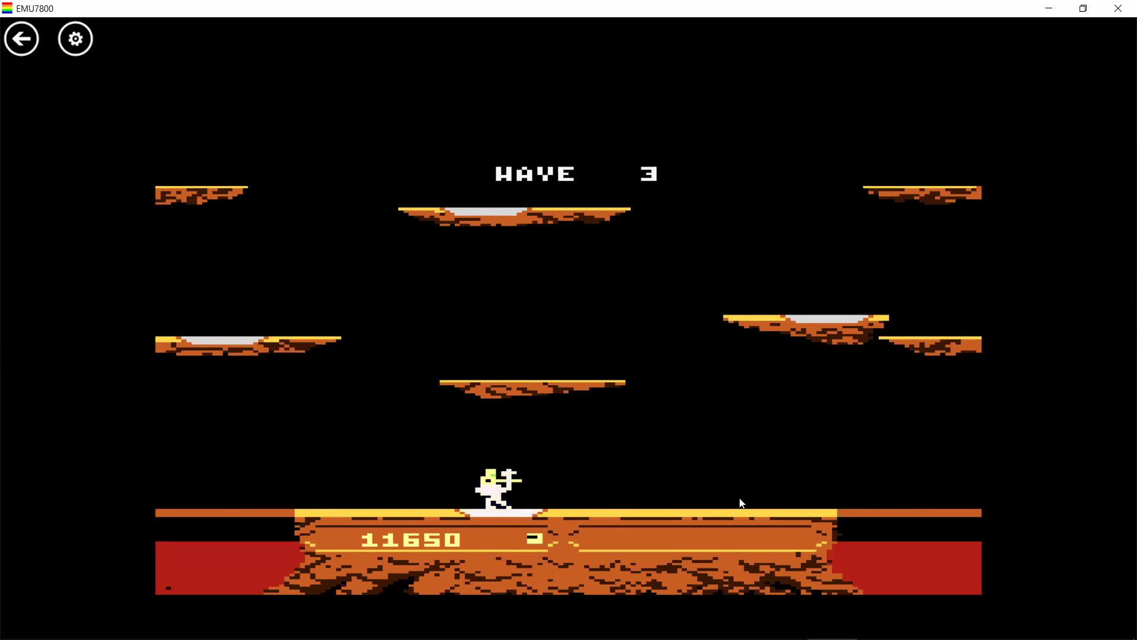
key(Right)
key(Escape)
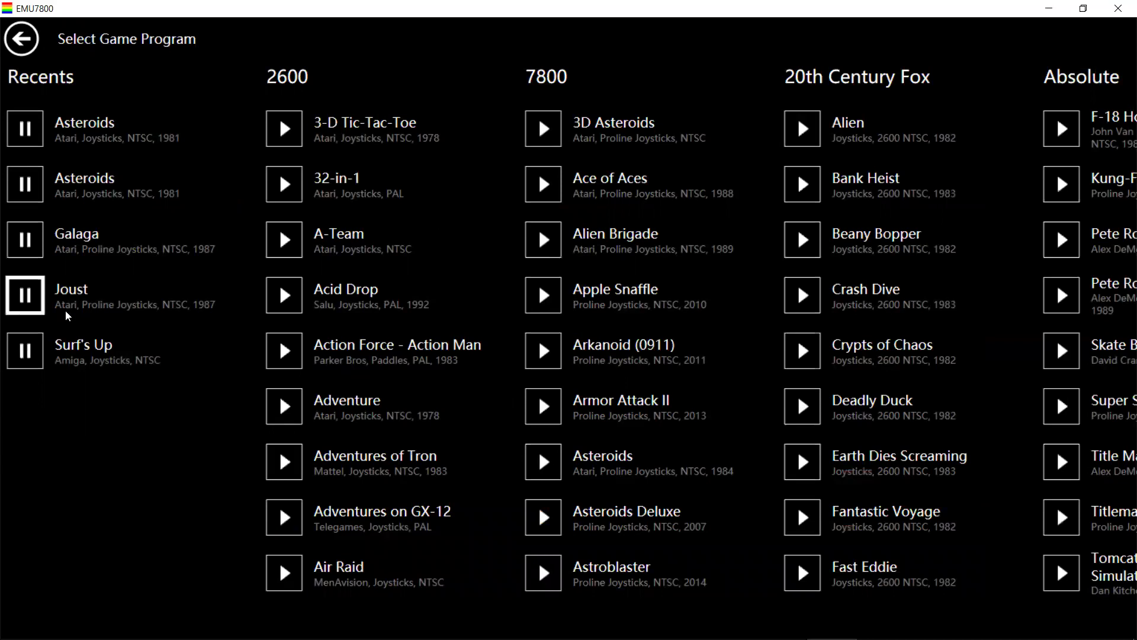
Resume the paused Joust game and switch its console power off in the settings
click(41, 309)
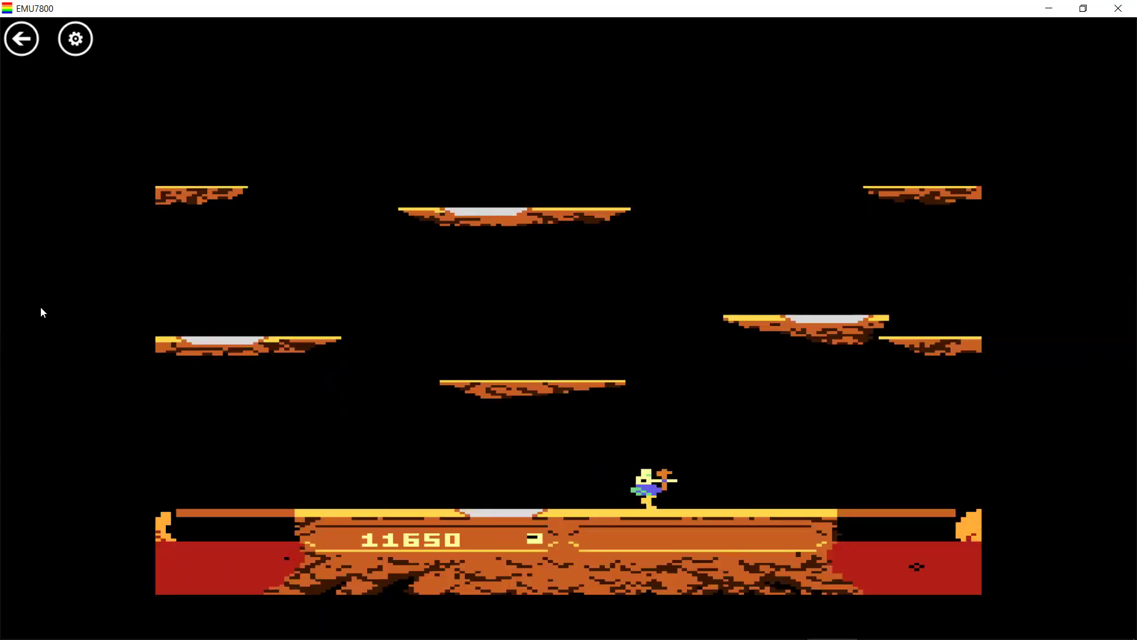
key(Escape)
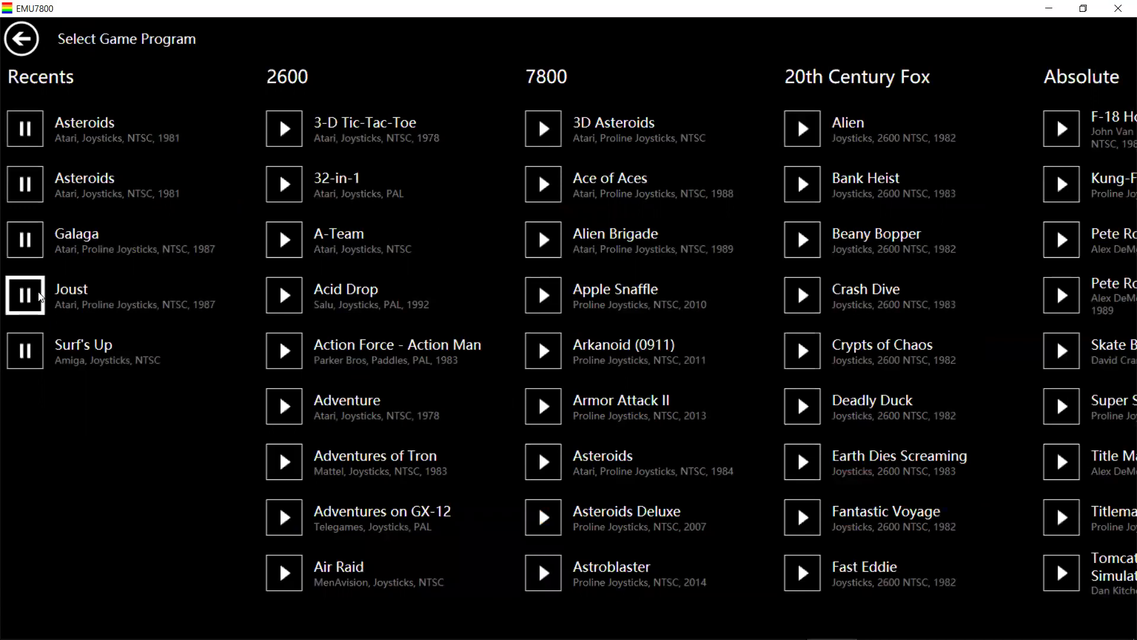
click(40, 290)
click(77, 41)
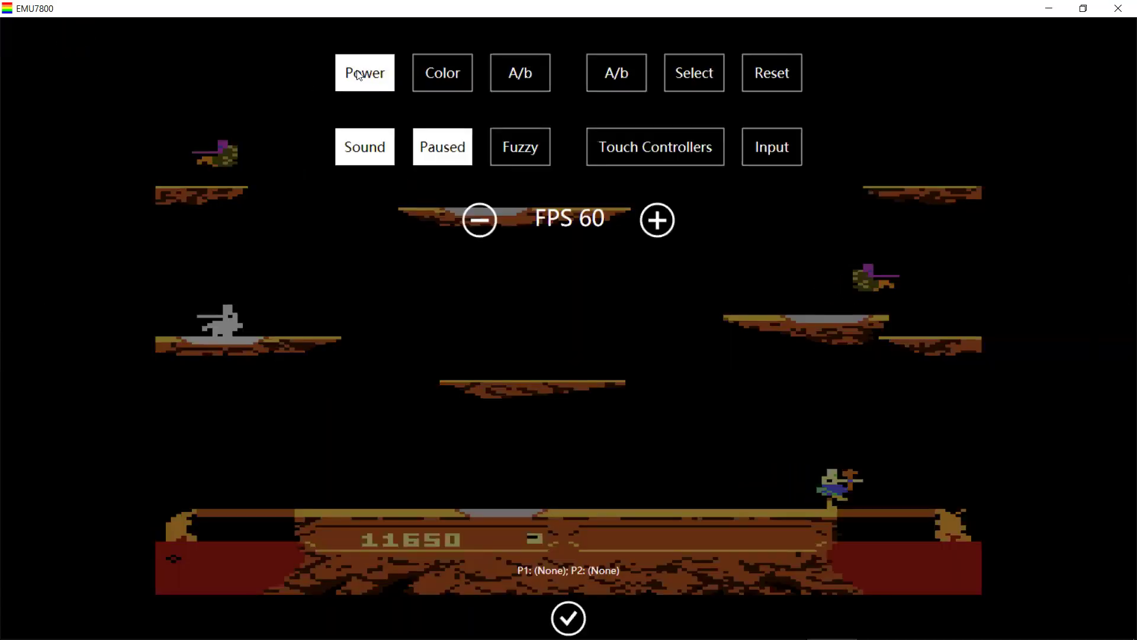
click(359, 75)
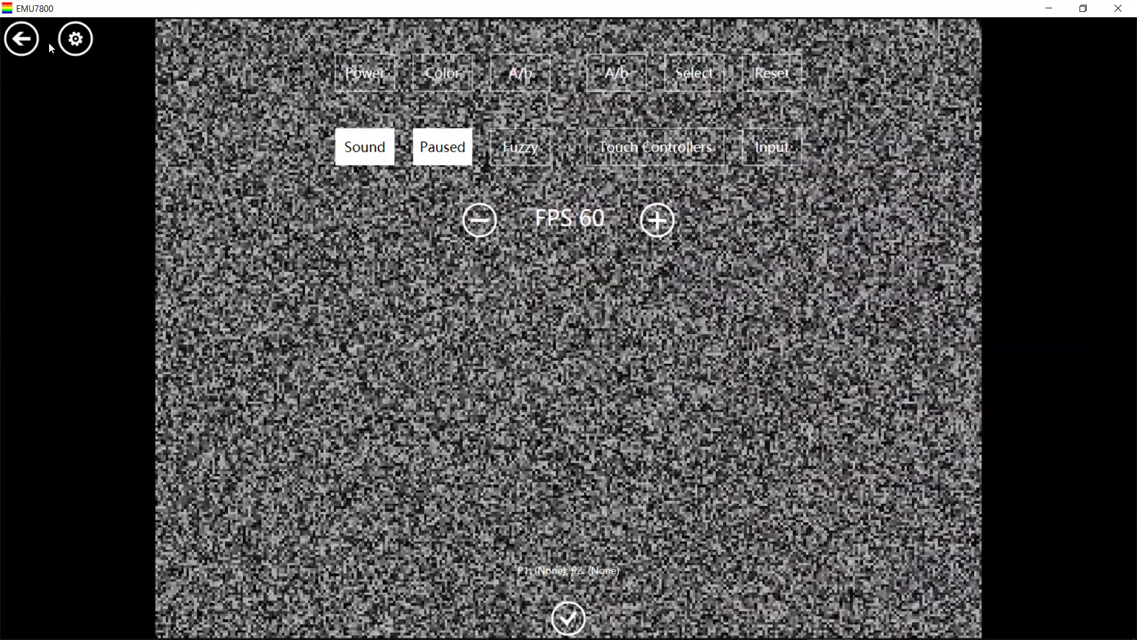
Launch Surf's Up, switch its console power off, and return from the static screen
click(22, 38)
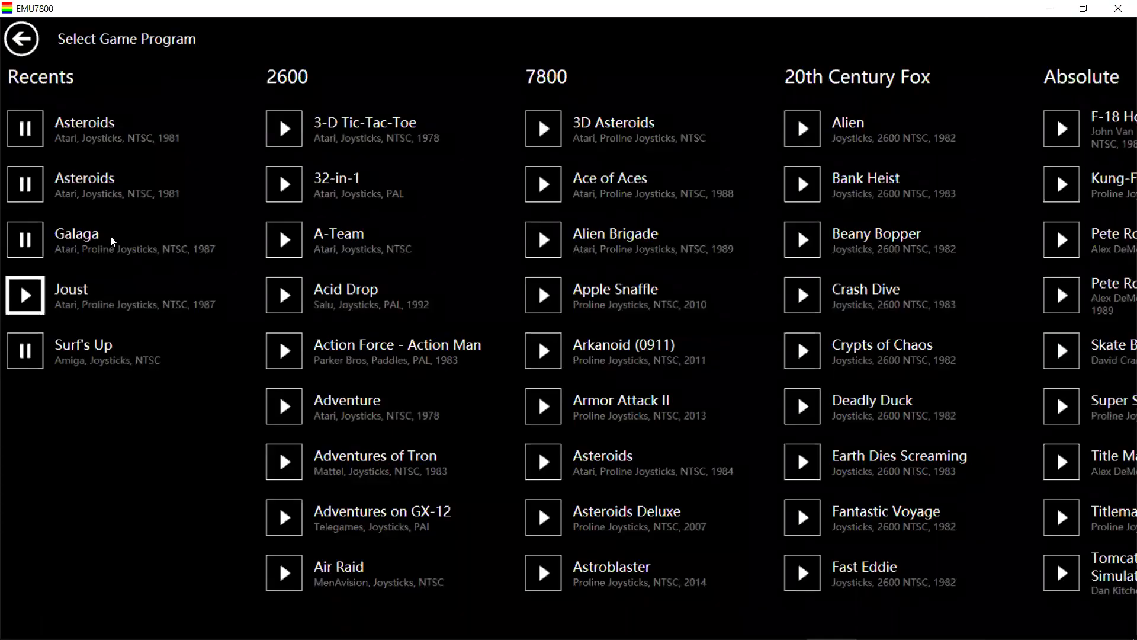
click(35, 352)
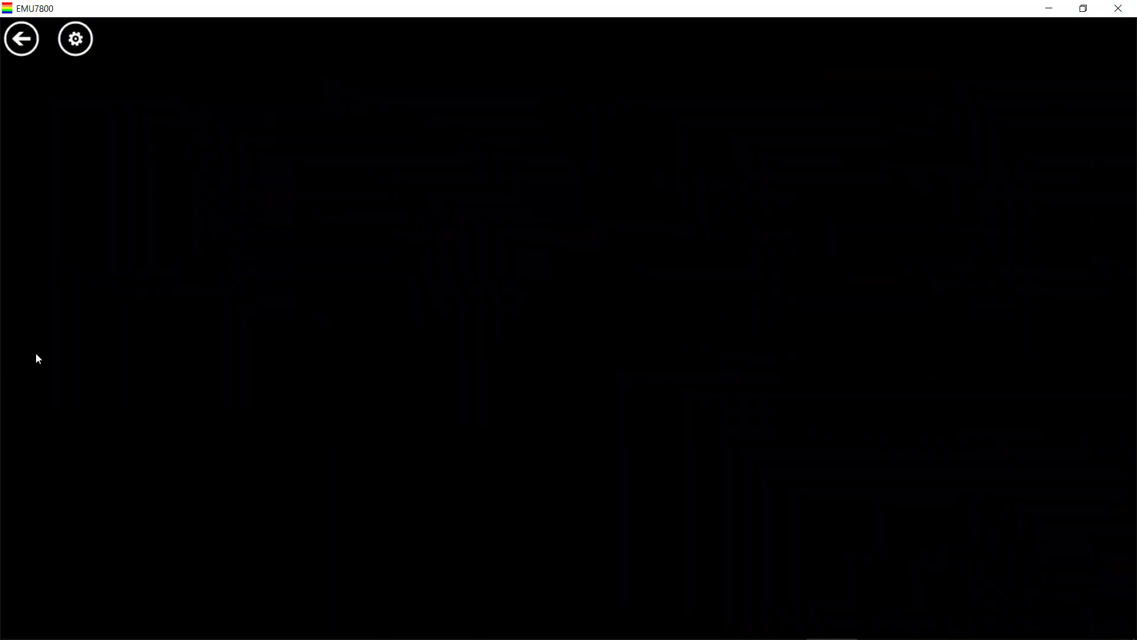
click(76, 39)
click(359, 90)
click(19, 39)
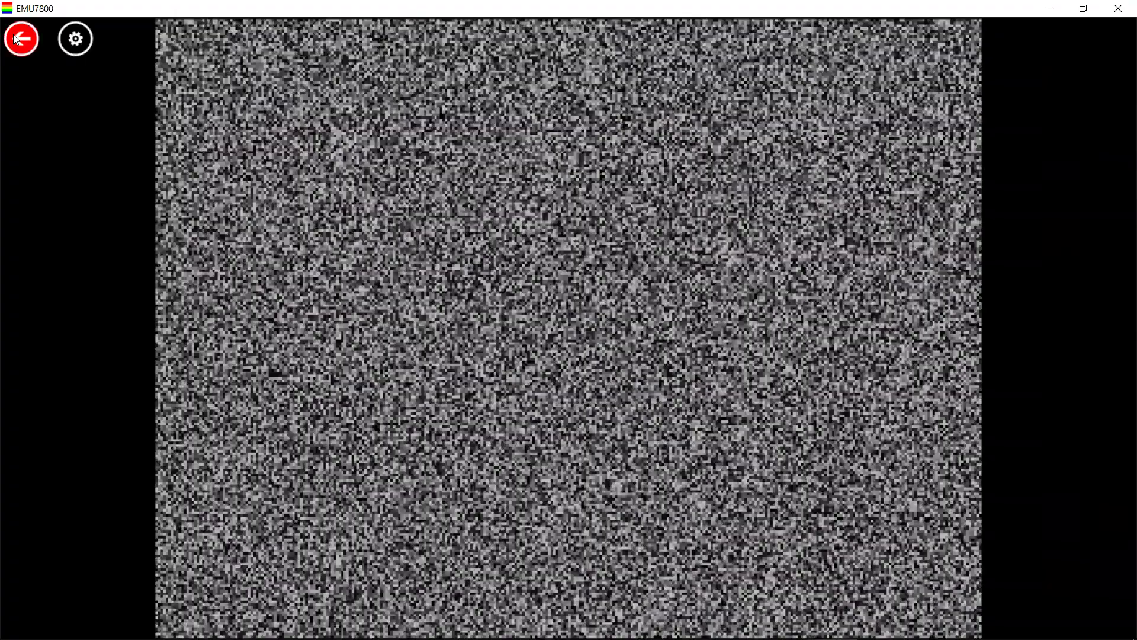
click(17, 40)
Scroll the 2600 and 7800 game columns down until Dig Dug shows in the 7800 list
scroll(396, 409, down, 8)
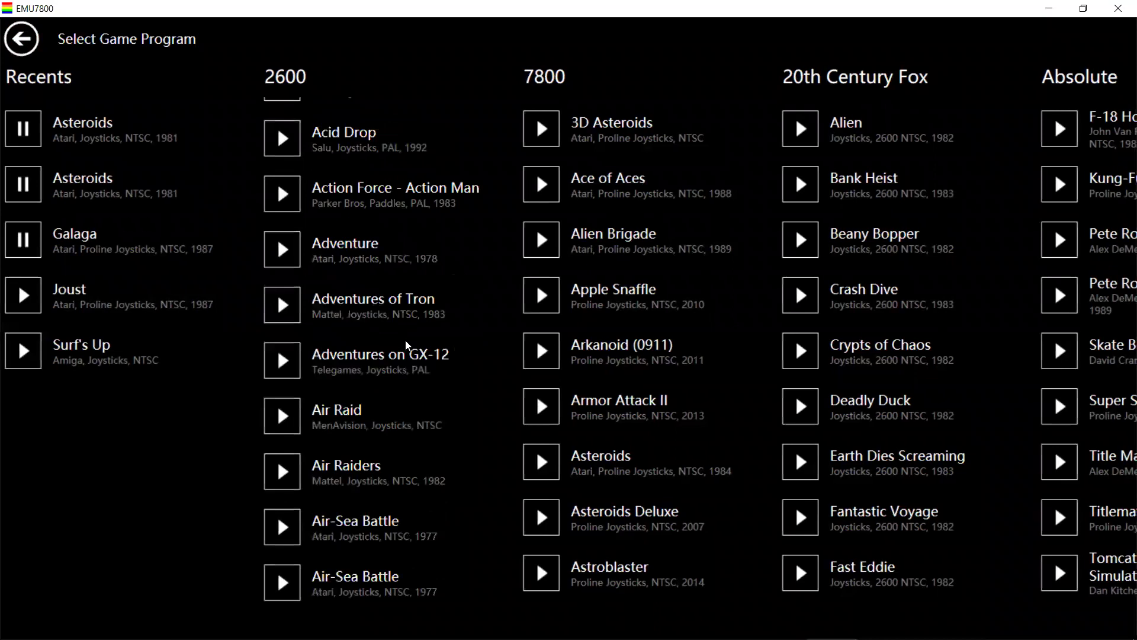
scroll(396, 500, down, 8)
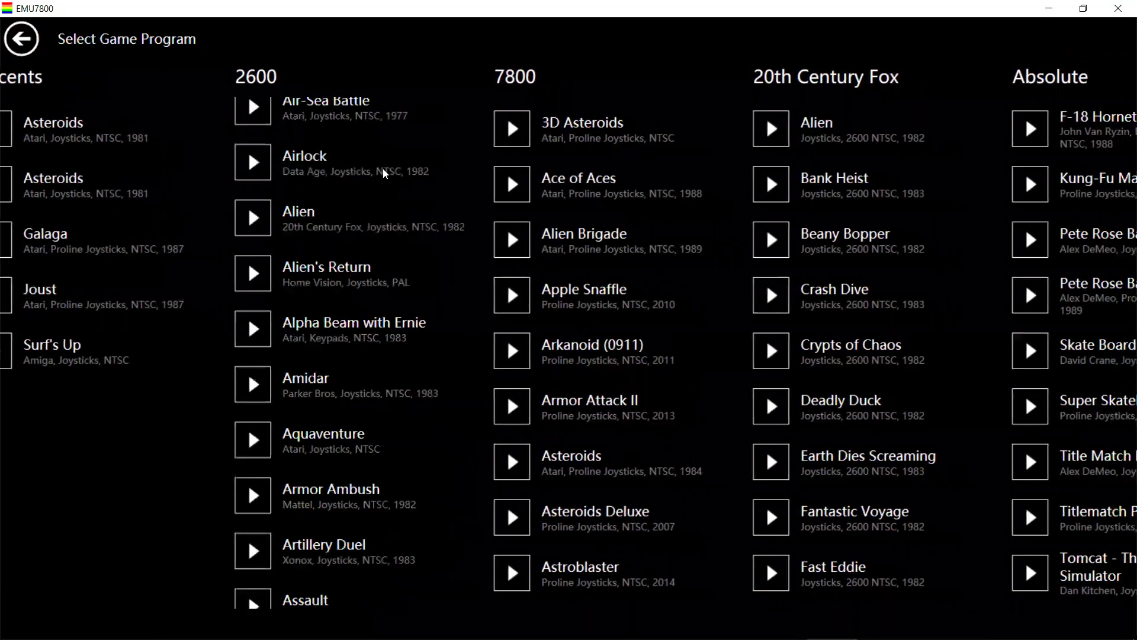
scroll(586, 343, down, 5)
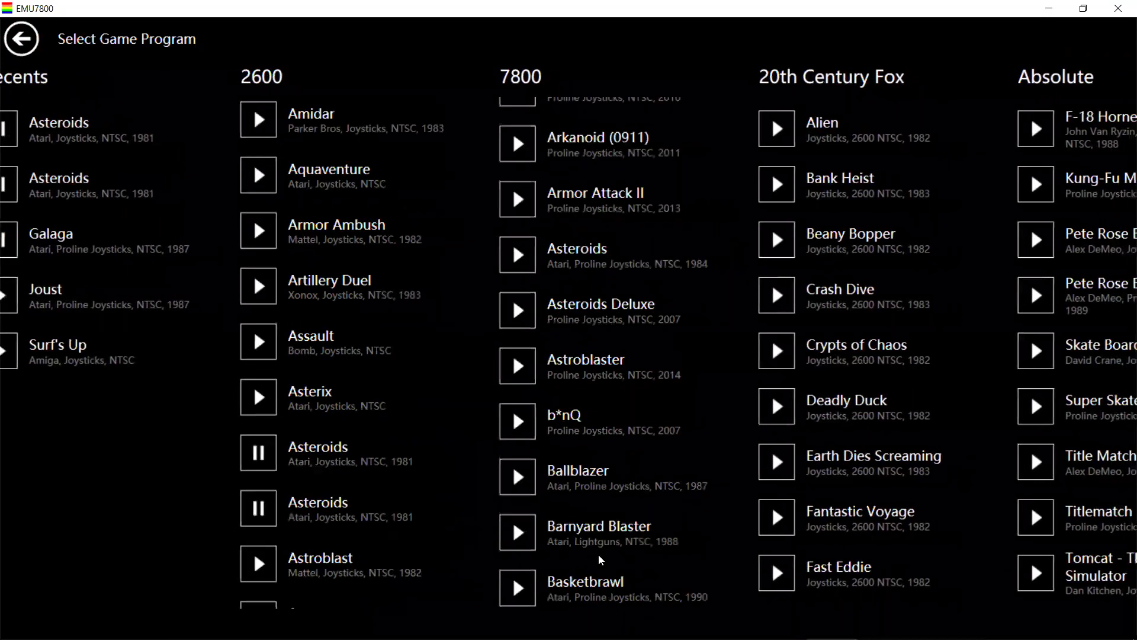
scroll(613, 278, down, 4)
scroll(614, 277, down, 4)
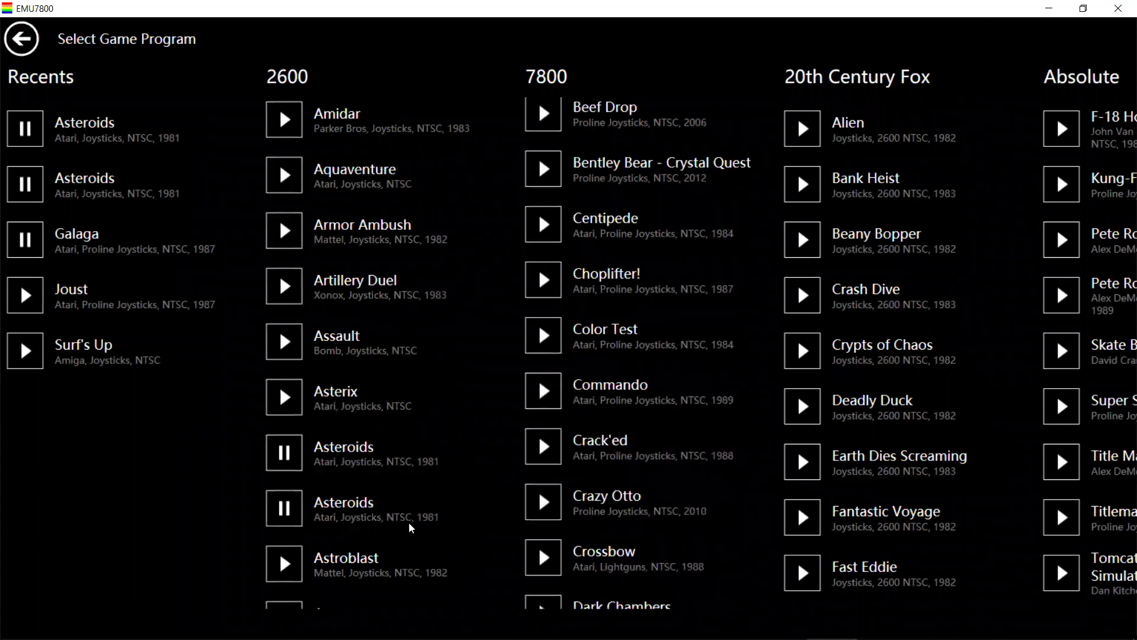
scroll(437, 225, down, 6)
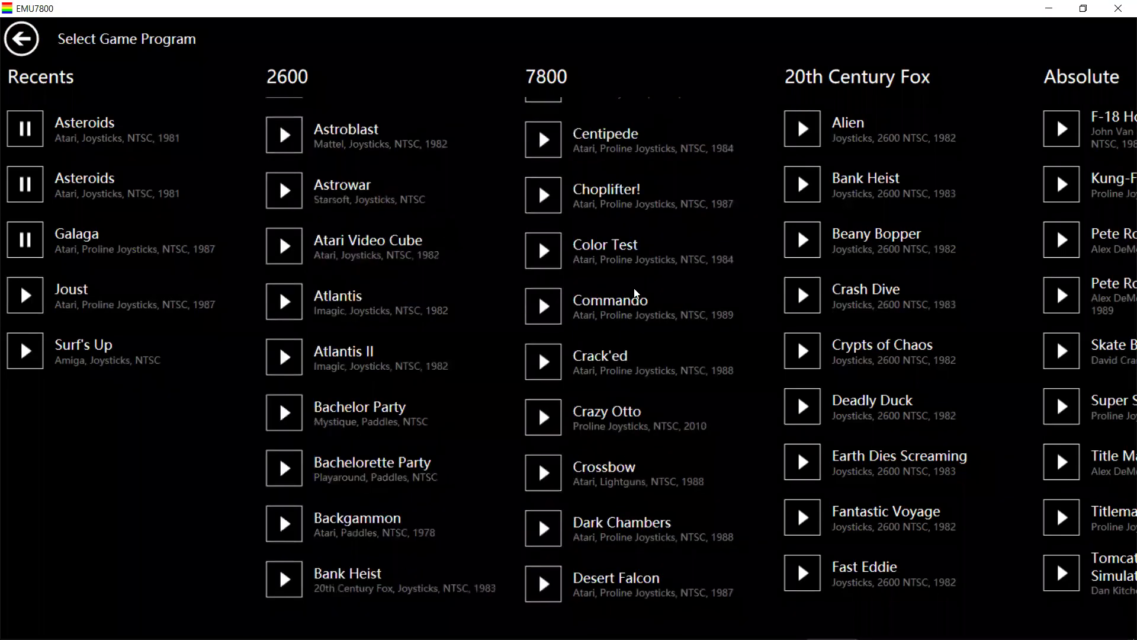
scroll(645, 172, down, 1)
scroll(644, 173, down, 4)
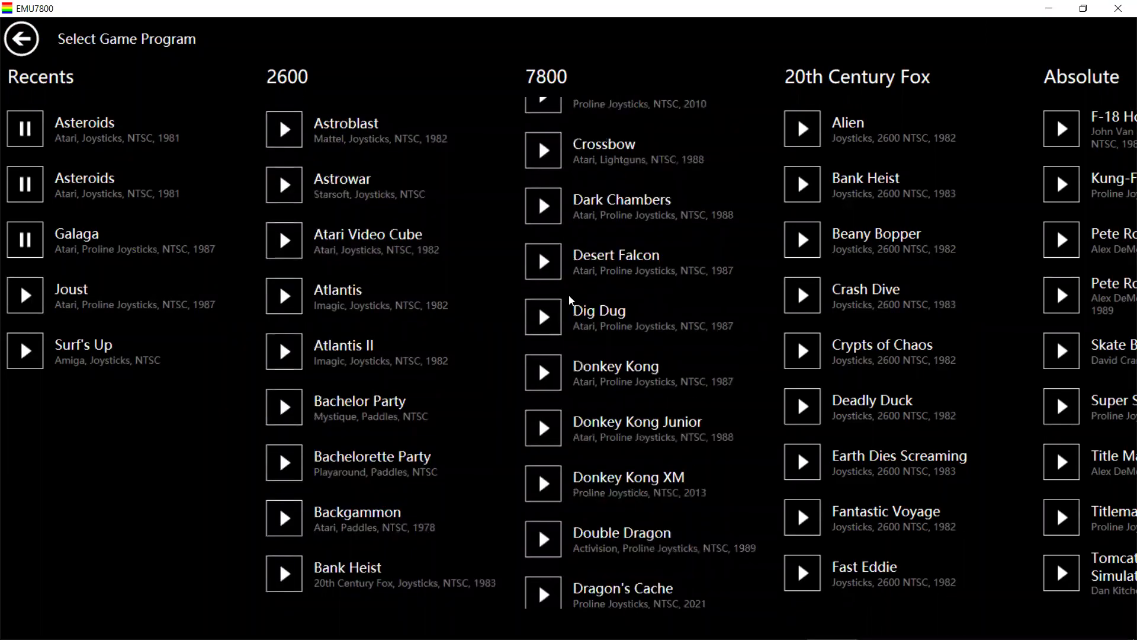
Launch Dig Dug, start with F2, dig left and pump a Pooka to 340 points, then pause
click(540, 316)
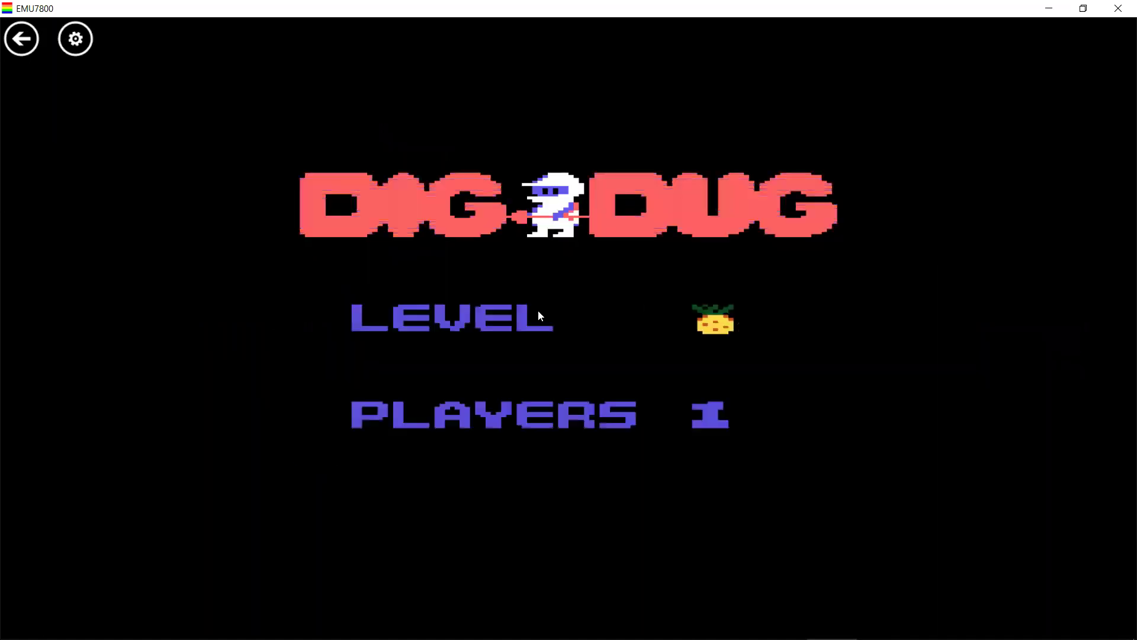
key(F2)
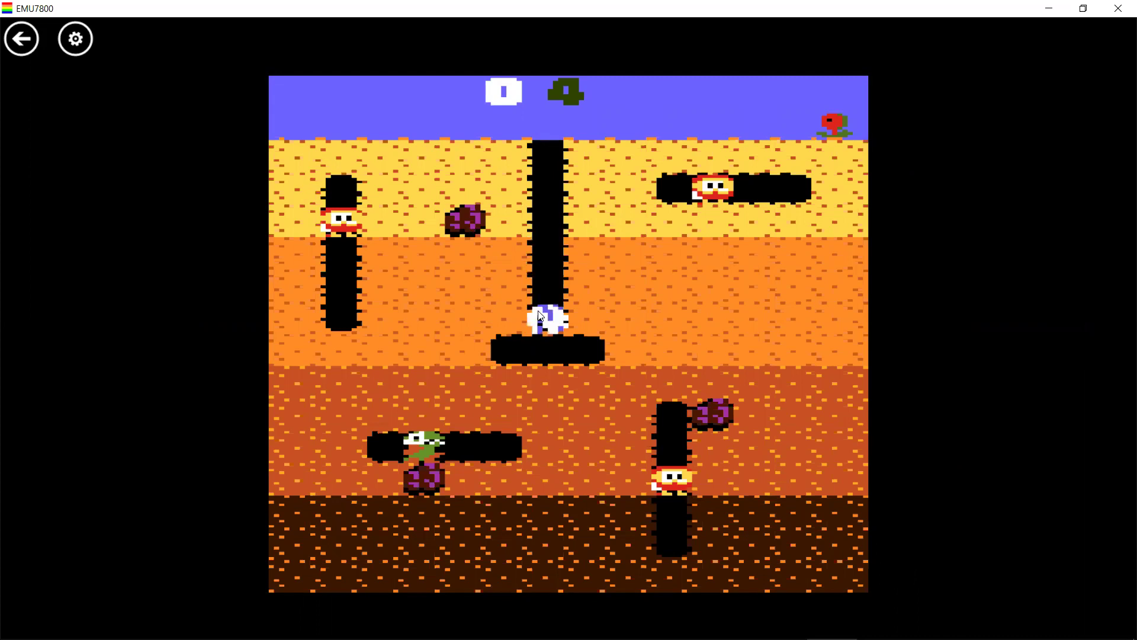
key(Left)
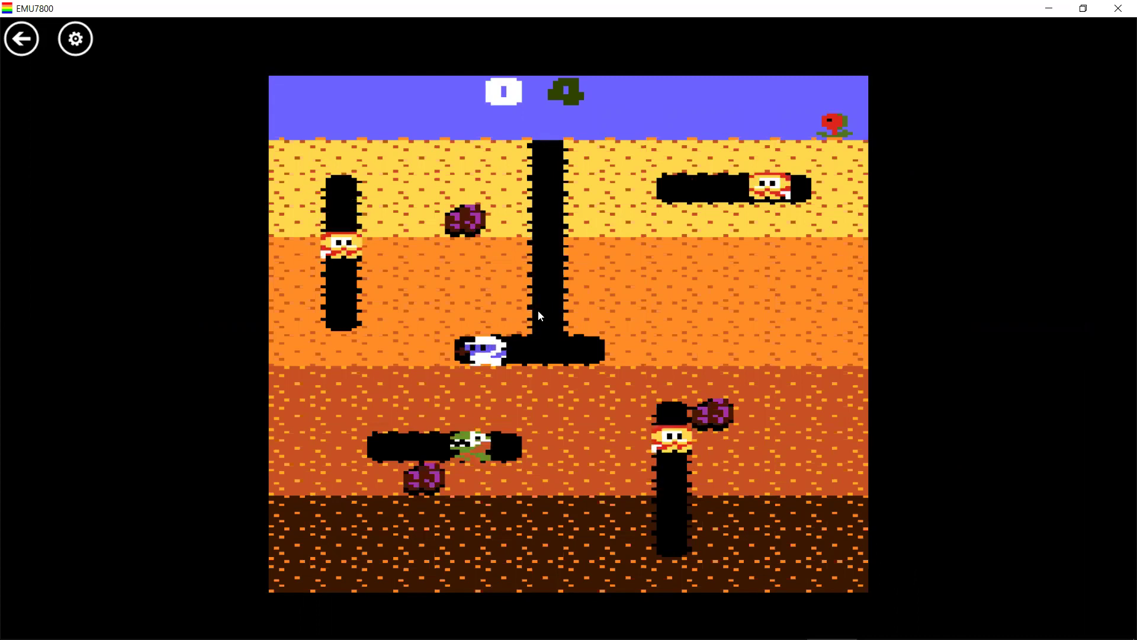
key(Left)
key(Left)
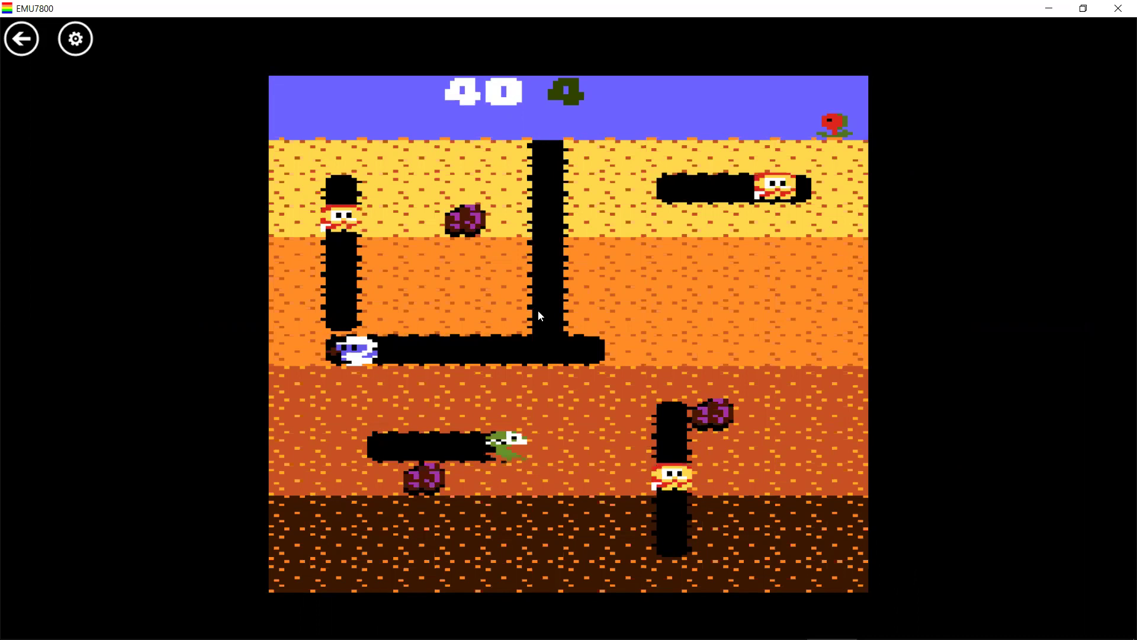
key(Up)
key(z)
key(z)
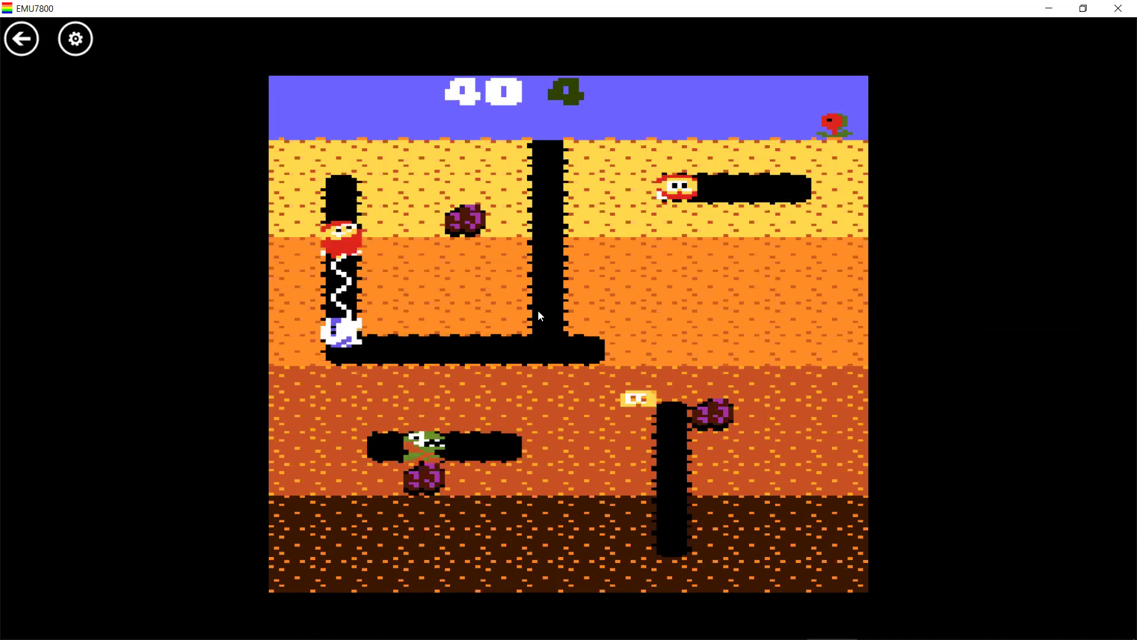
key(z)
key(z)
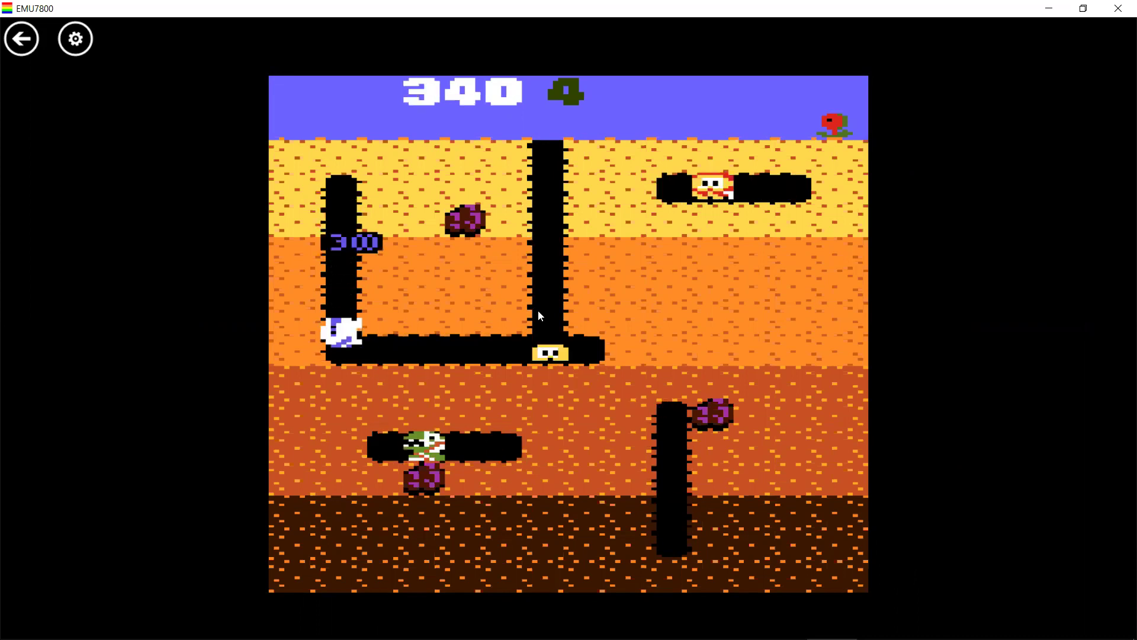
key(Escape)
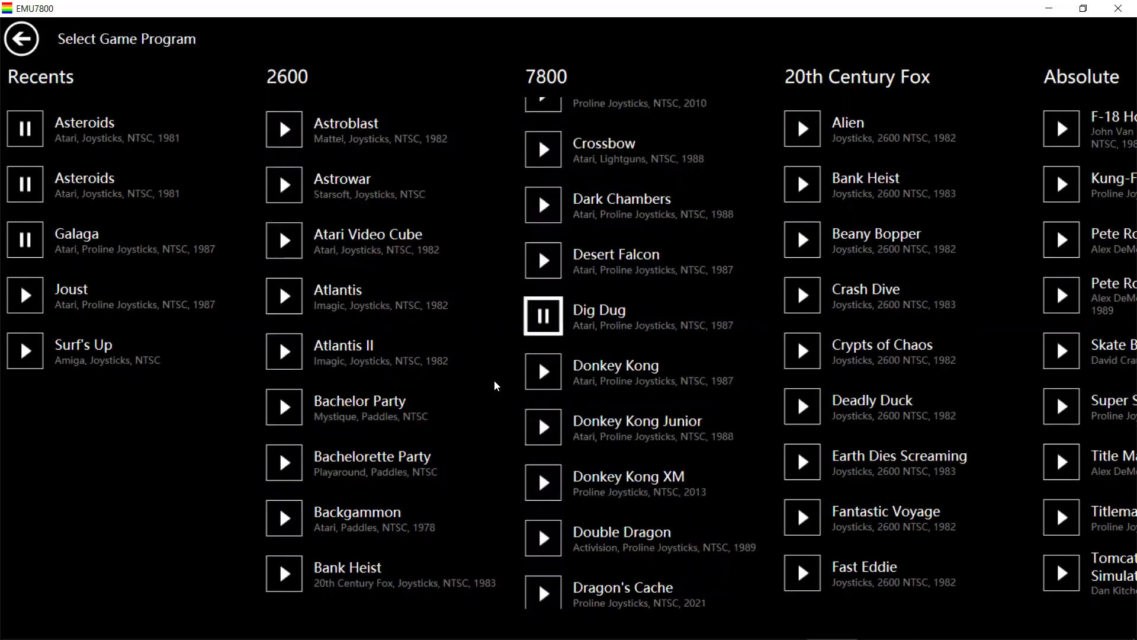